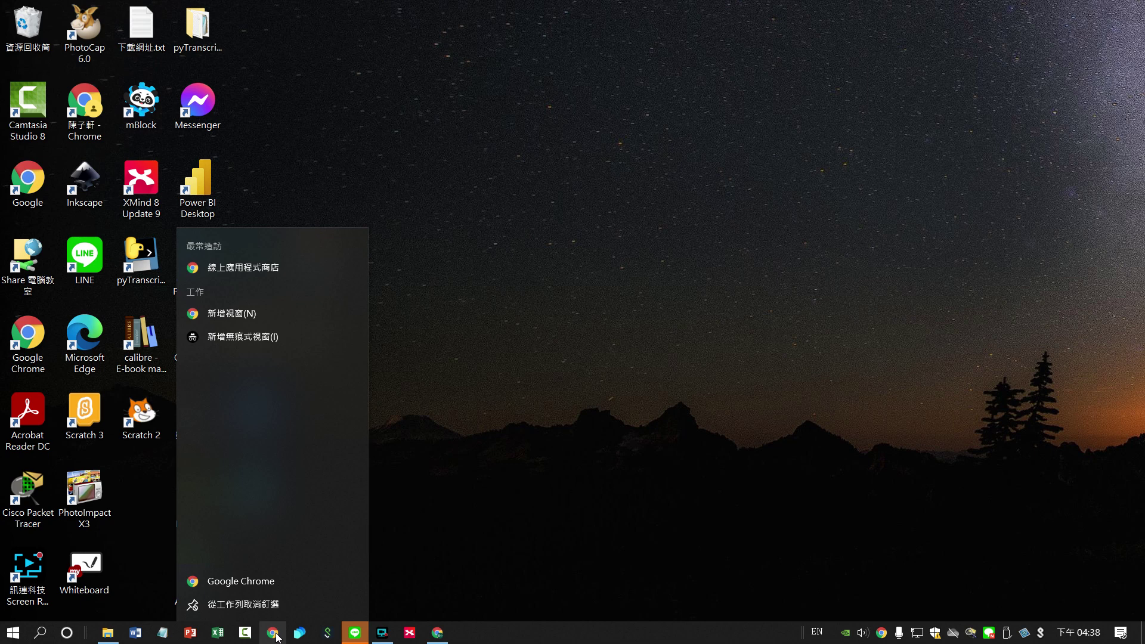
left_click(248, 588)
scroll(506, 508, "down", 2)
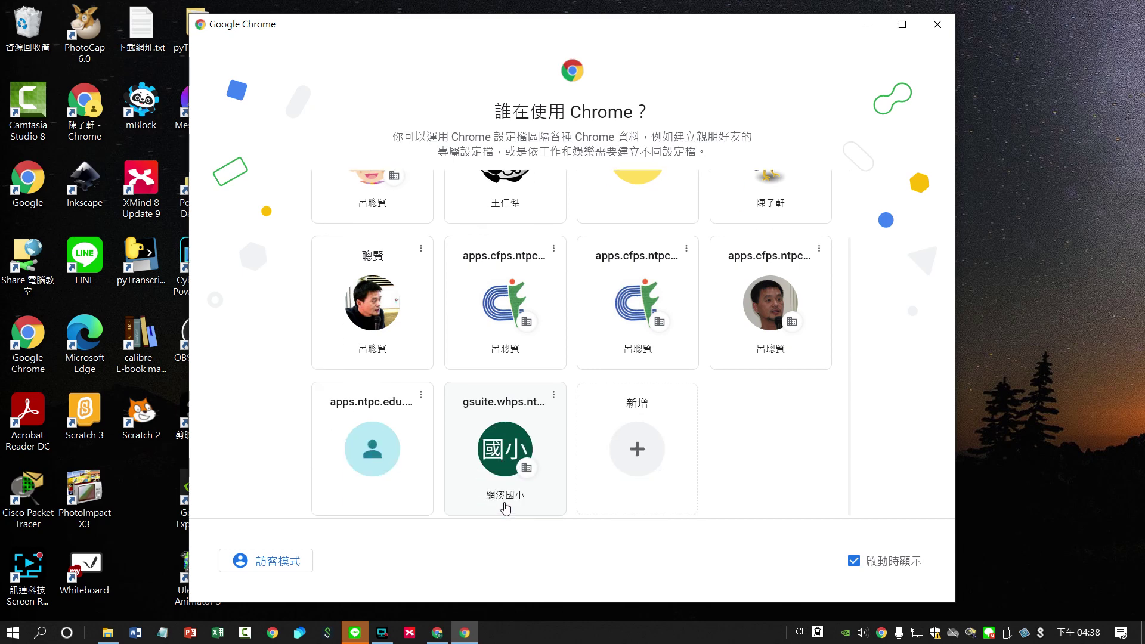
left_click(640, 458)
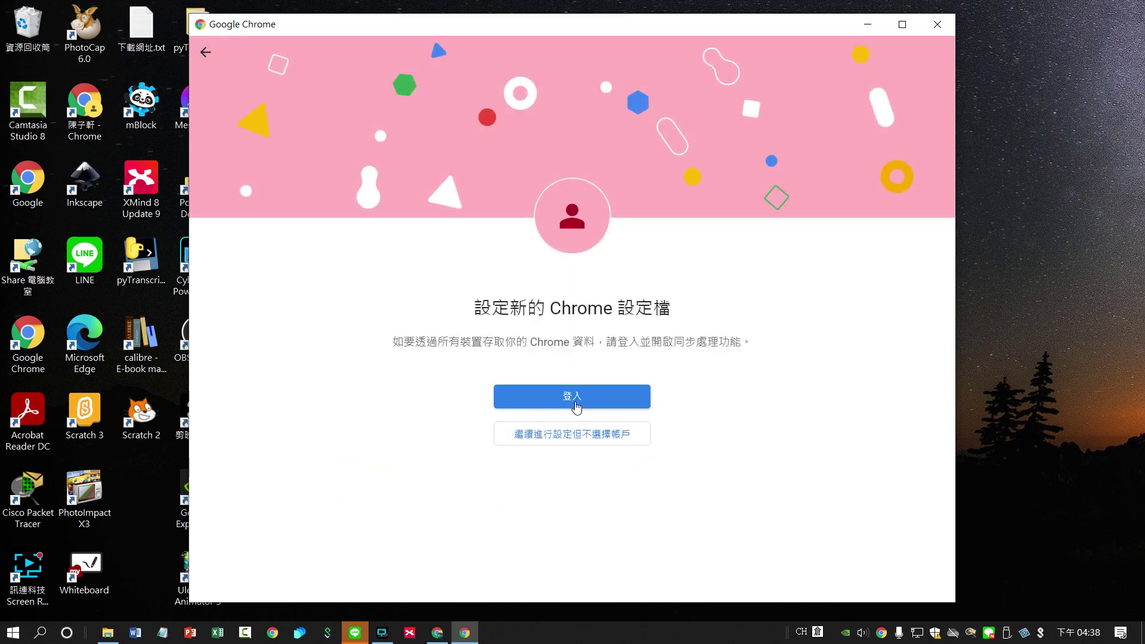
left_click(576, 403)
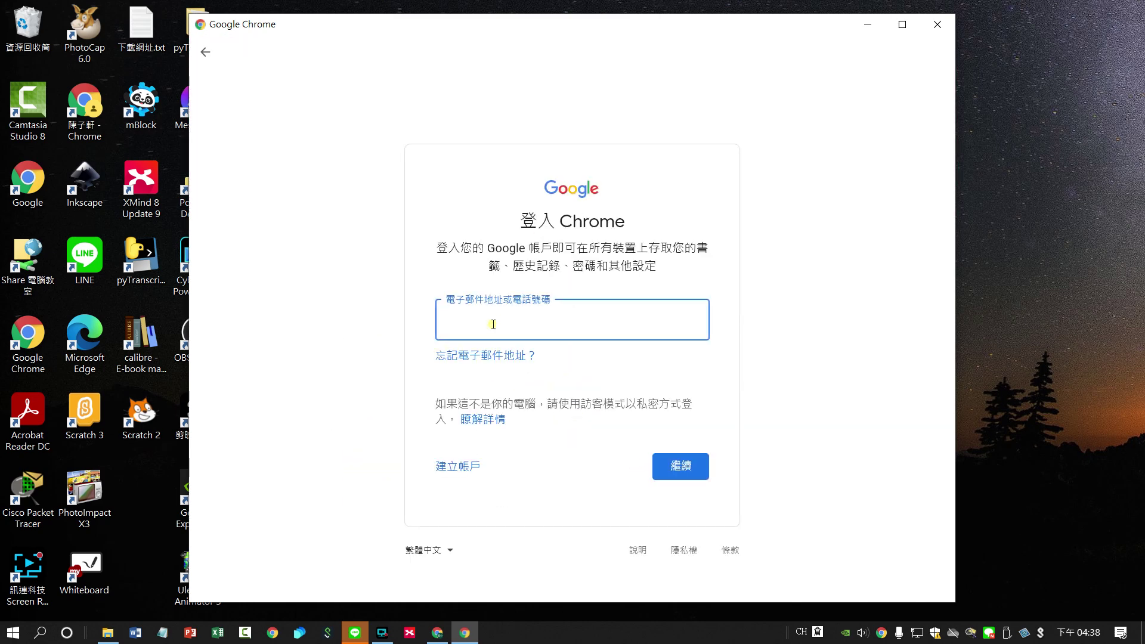
- Sign in to Chrome with the school Google account's e-mail address and its account password
left_click(494, 324)
key("ctrl+v")
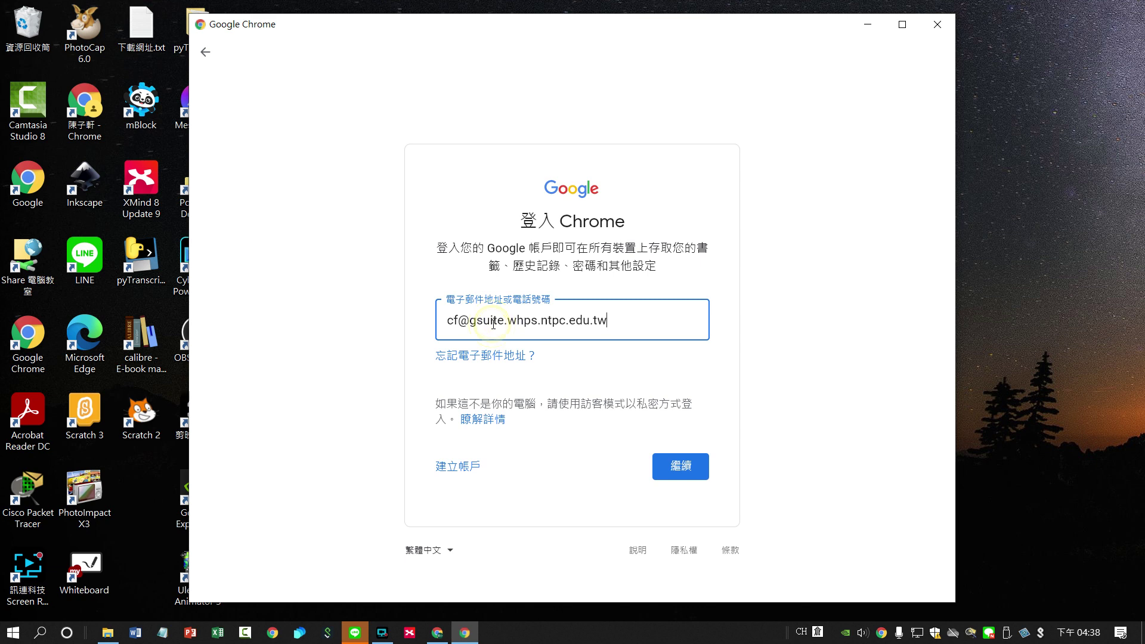
left_click(684, 475)
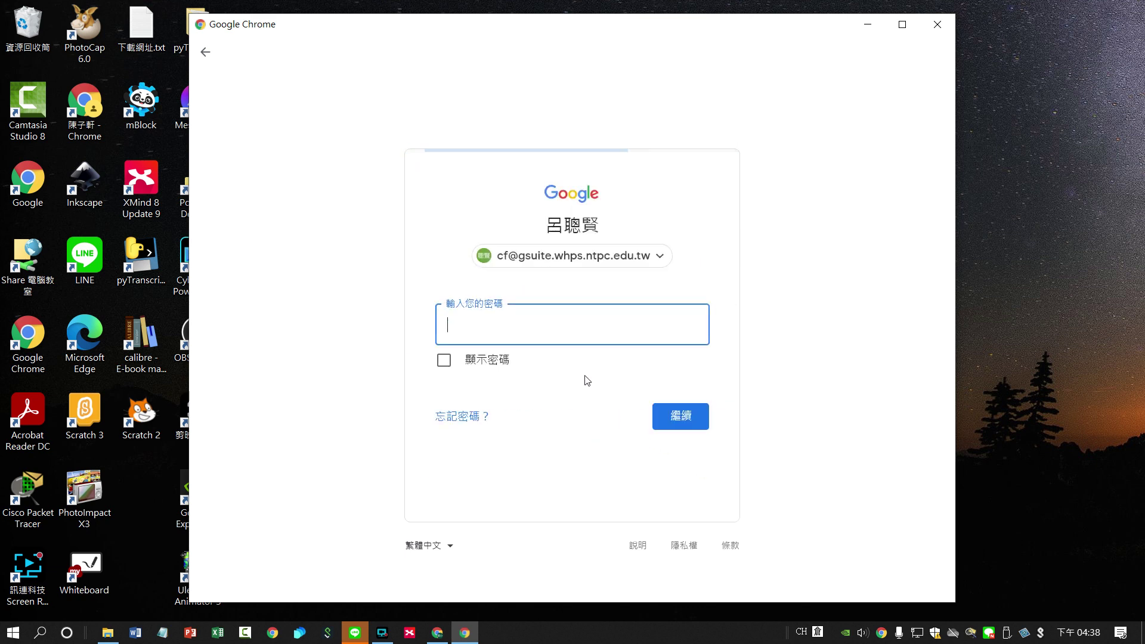
left_click(556, 333)
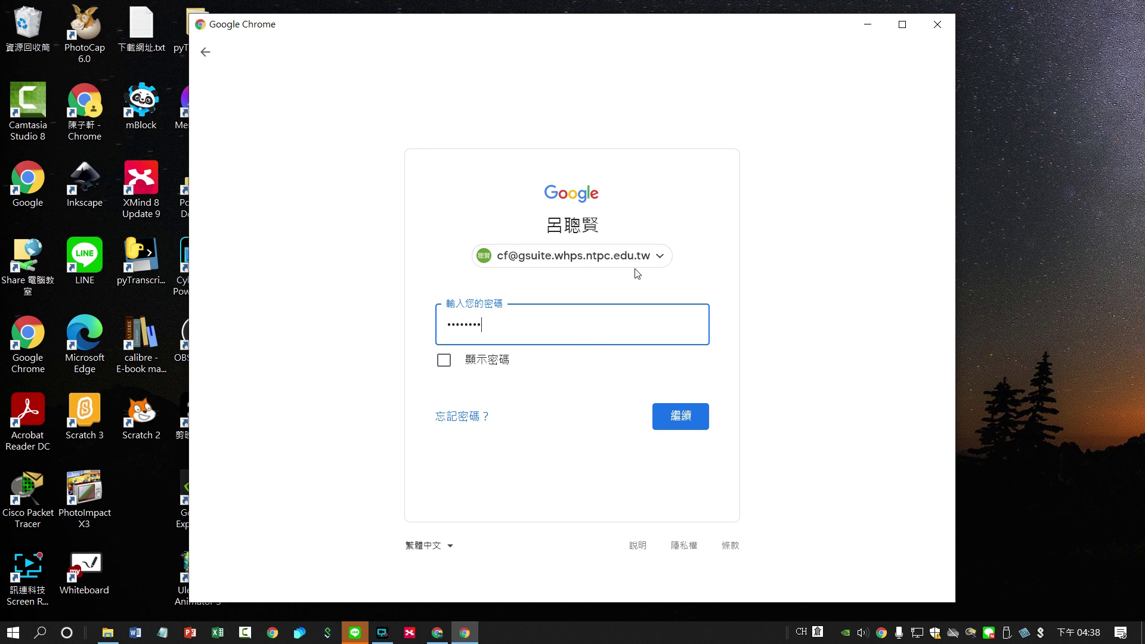
left_click(684, 411)
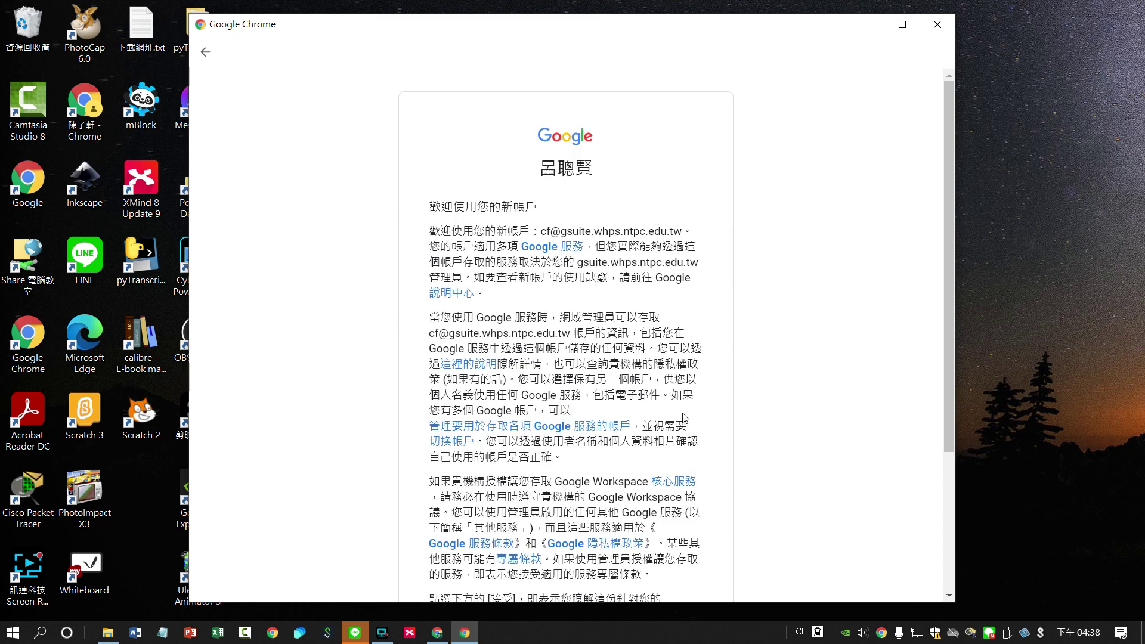
- Accept the new account's terms, confirm the managed profile and turn on sync
scroll(684, 418, "down", 3)
left_click(683, 498)
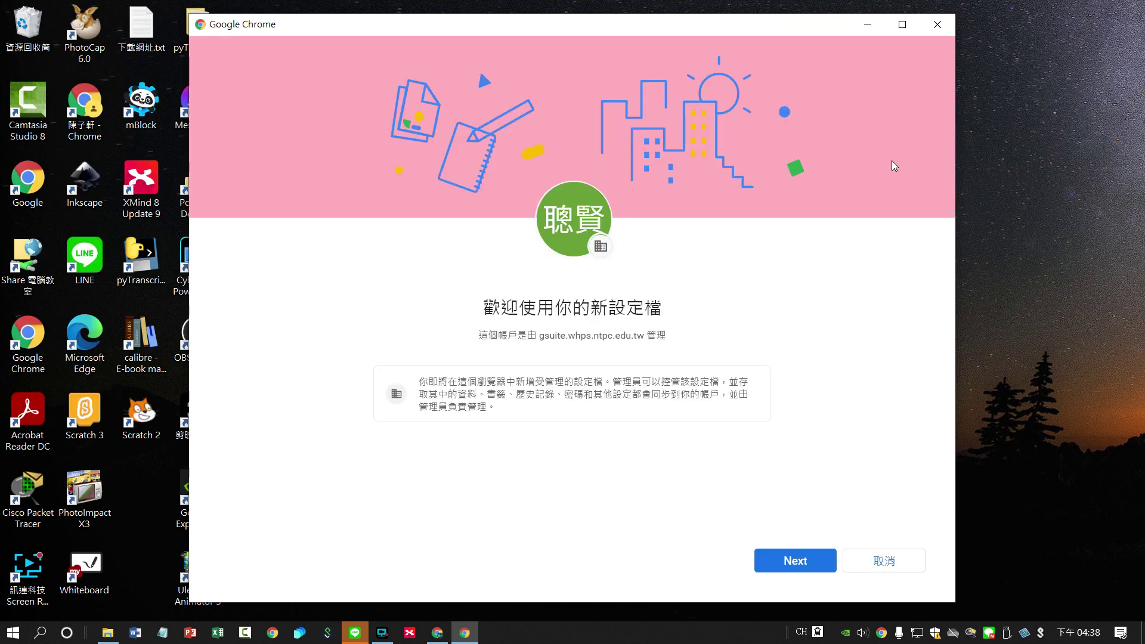
left_click(794, 562)
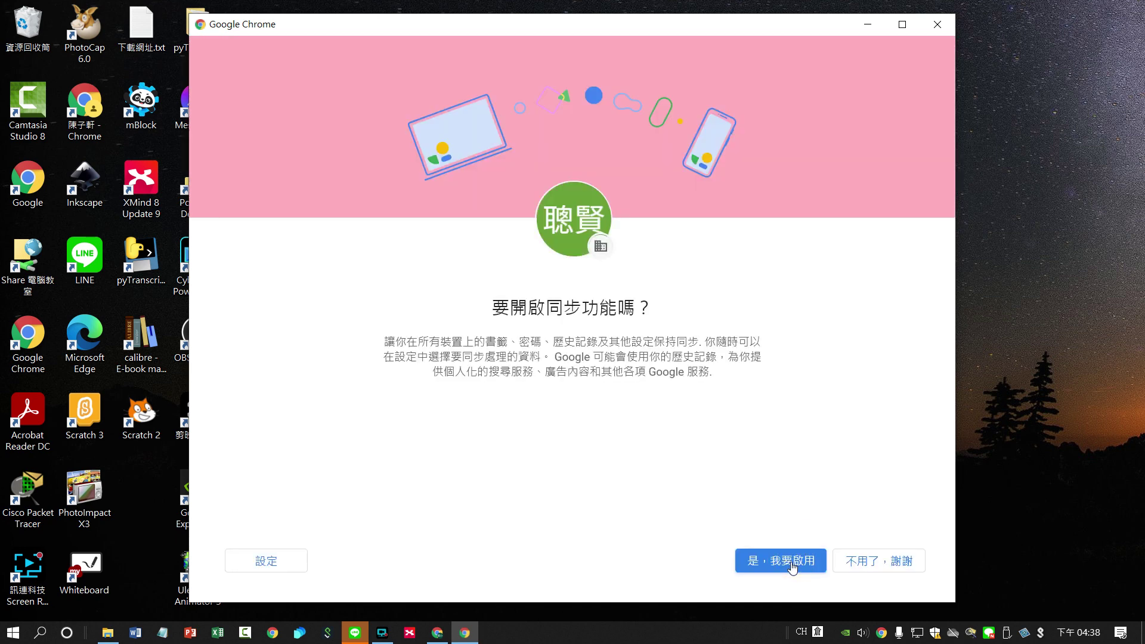
left_click(794, 561)
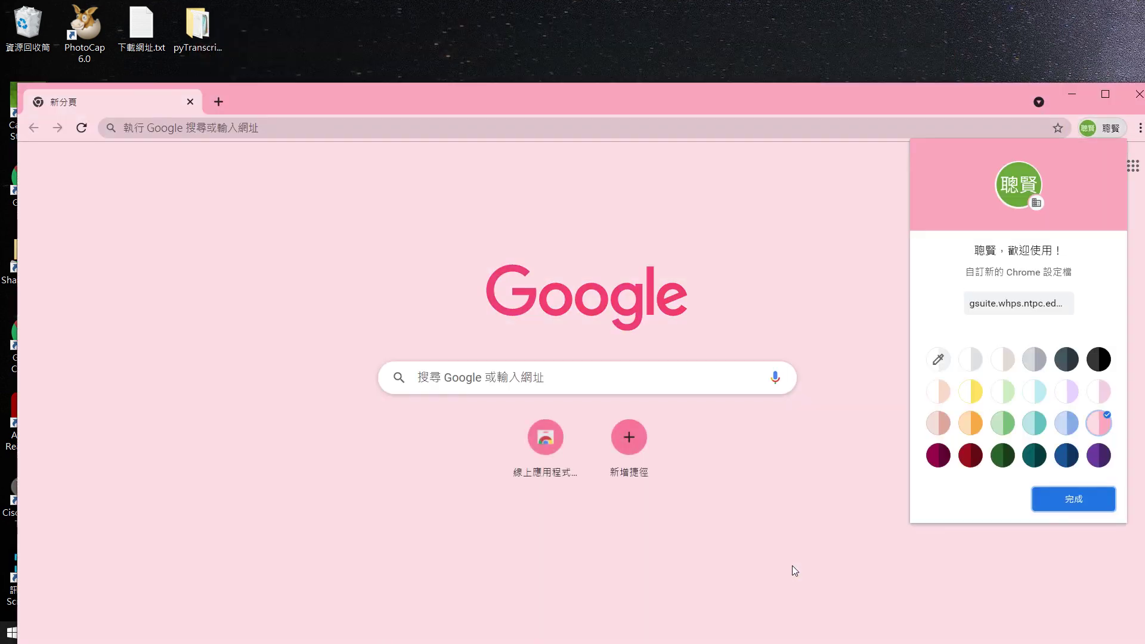
- Give the new profile the orange theme colour, finish its customisation and maximise the browser window
left_click(971, 422)
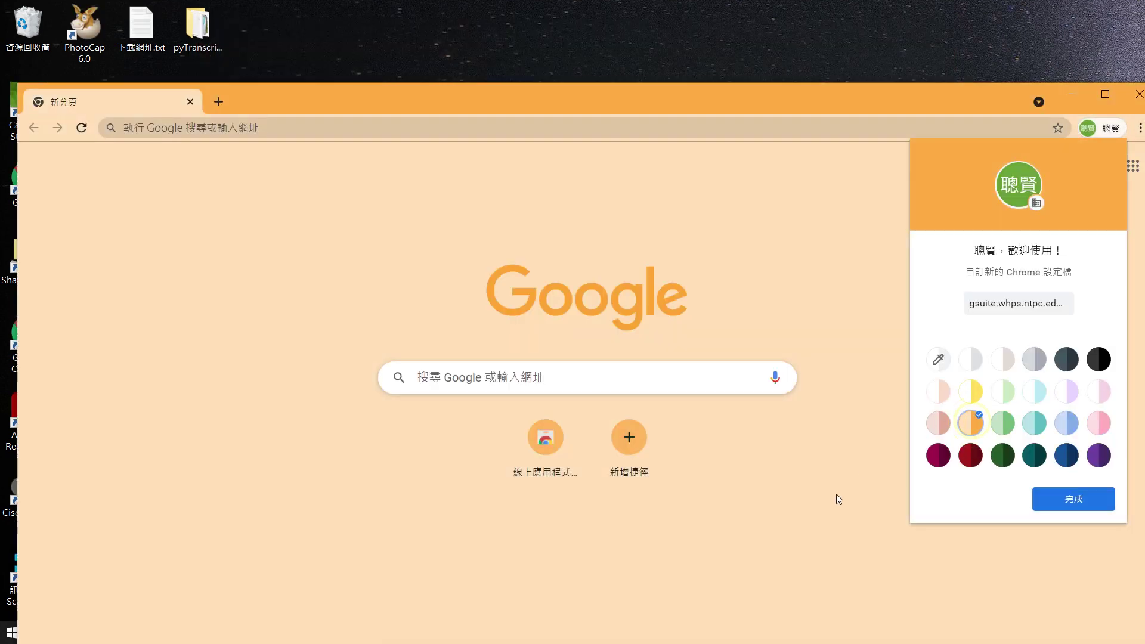
left_click(938, 359)
left_click(830, 263)
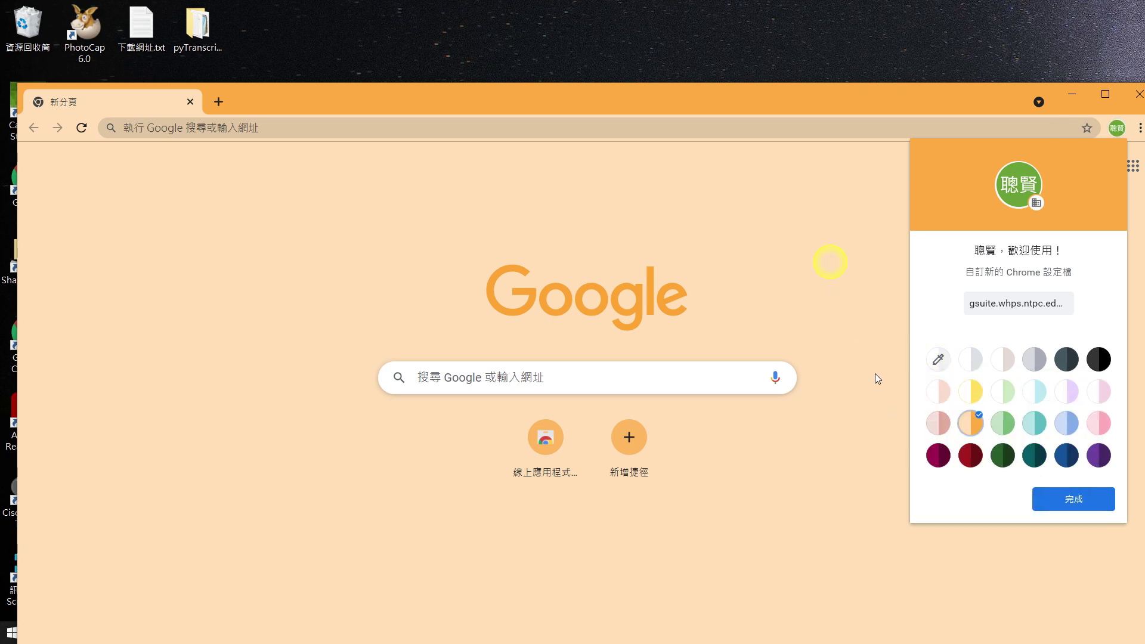
left_click(859, 301)
left_click(1074, 499)
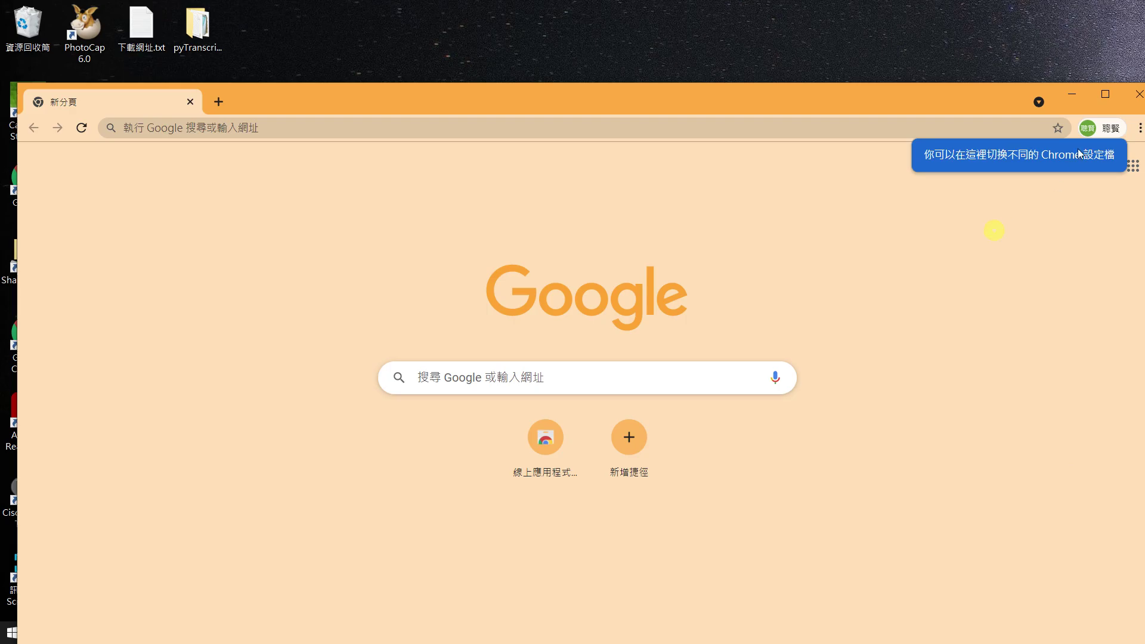
left_click(1107, 95)
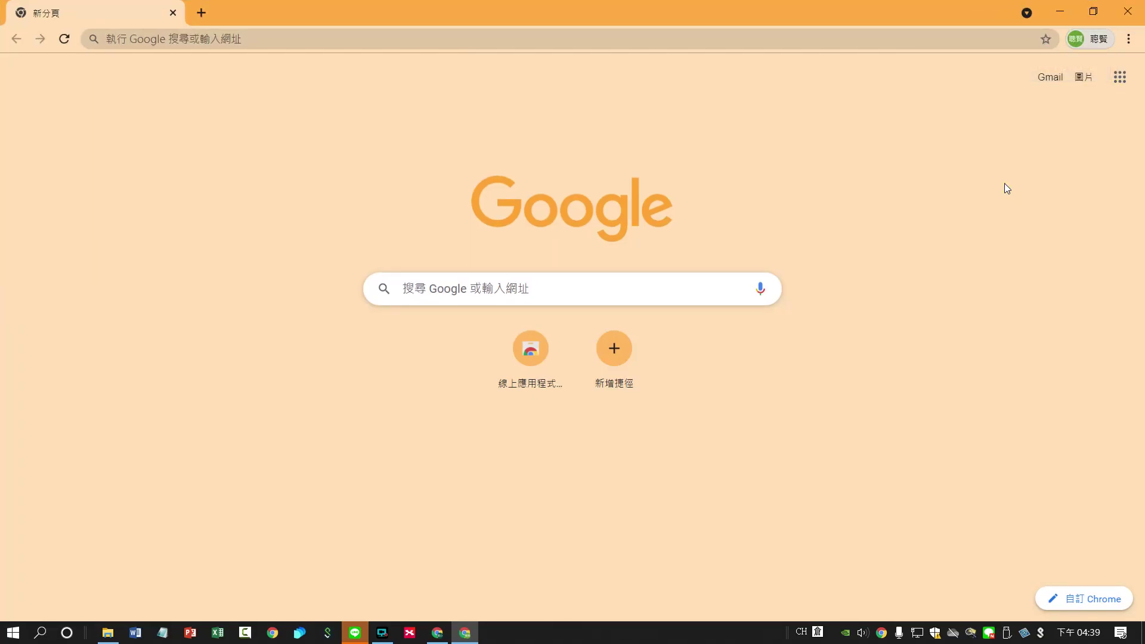
- Open Google Drive from the Google apps list and dismiss the tip about switching Workspace apps
left_click(1119, 83)
scroll(1056, 233, "down", 1)
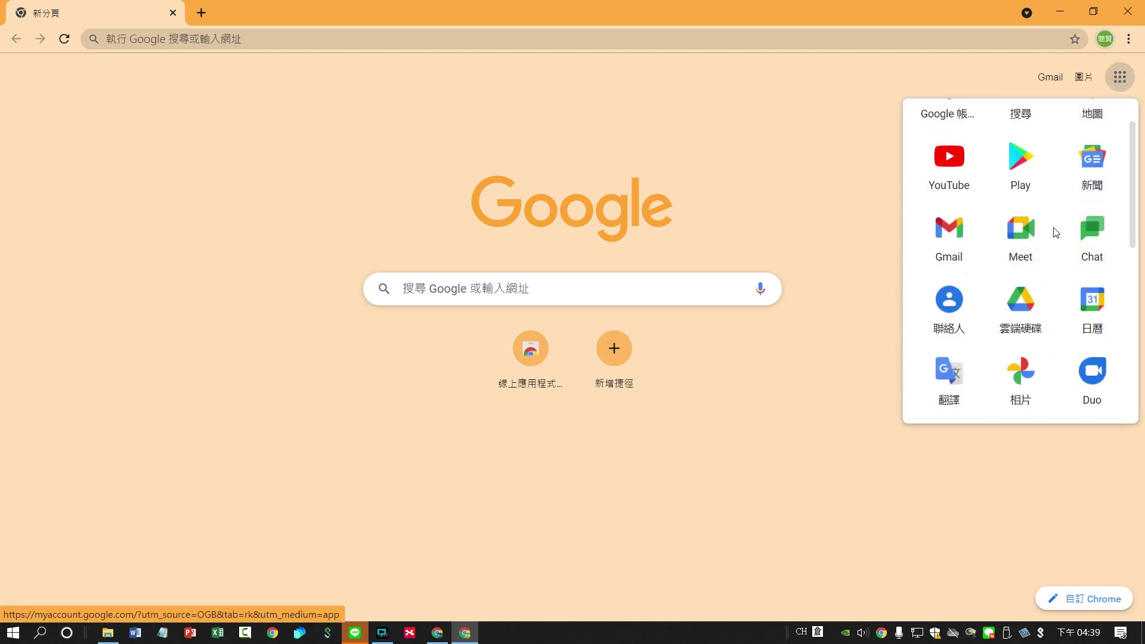
left_click(1032, 287)
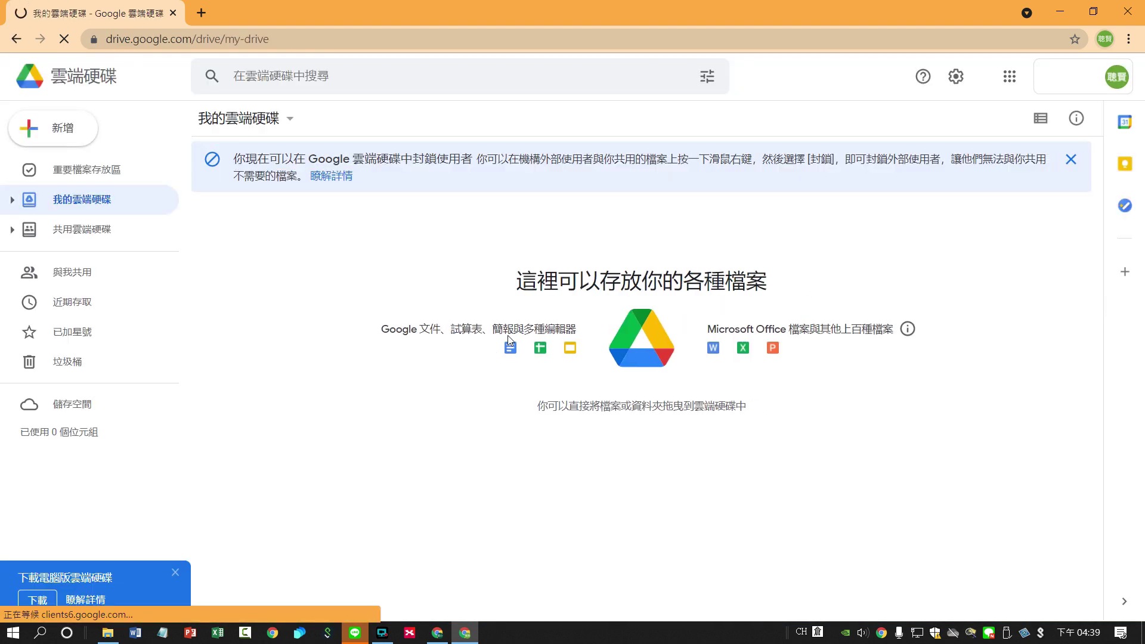
left_click(56, 127)
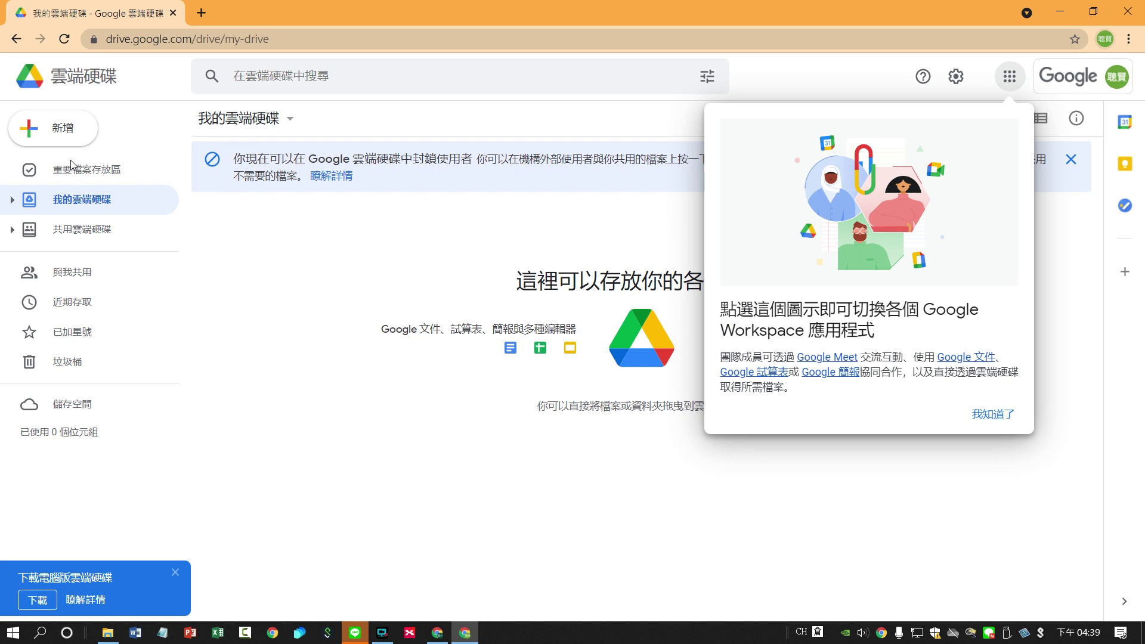
left_click(991, 414)
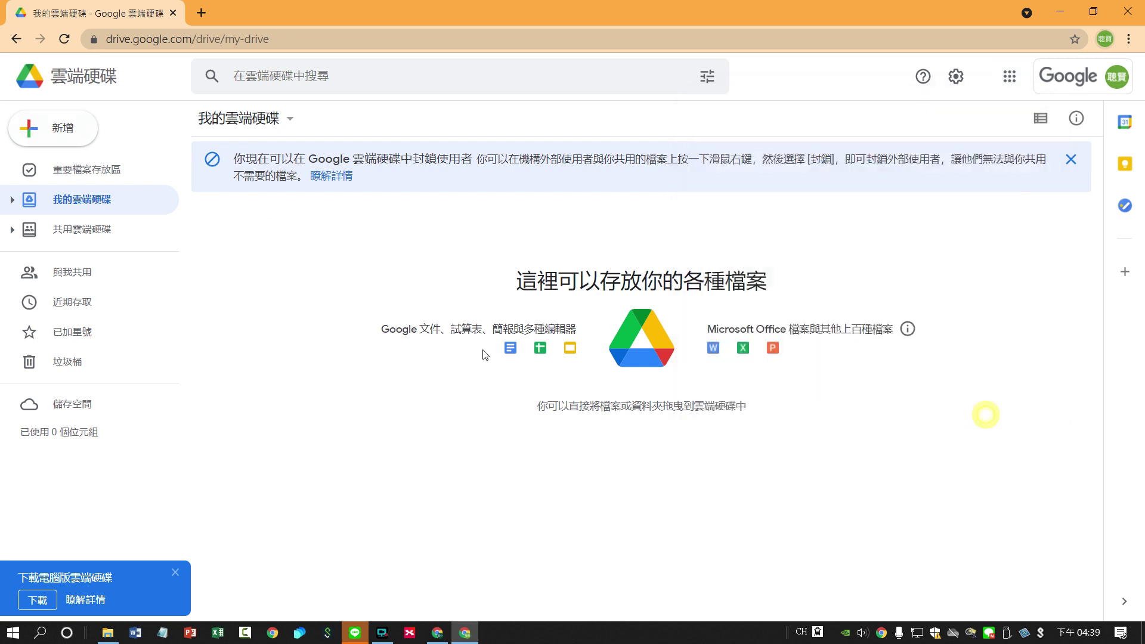
- Create a new Google Sites (Google 協作平台) website in My Drive
left_click(79, 136)
mouse_move(111, 329)
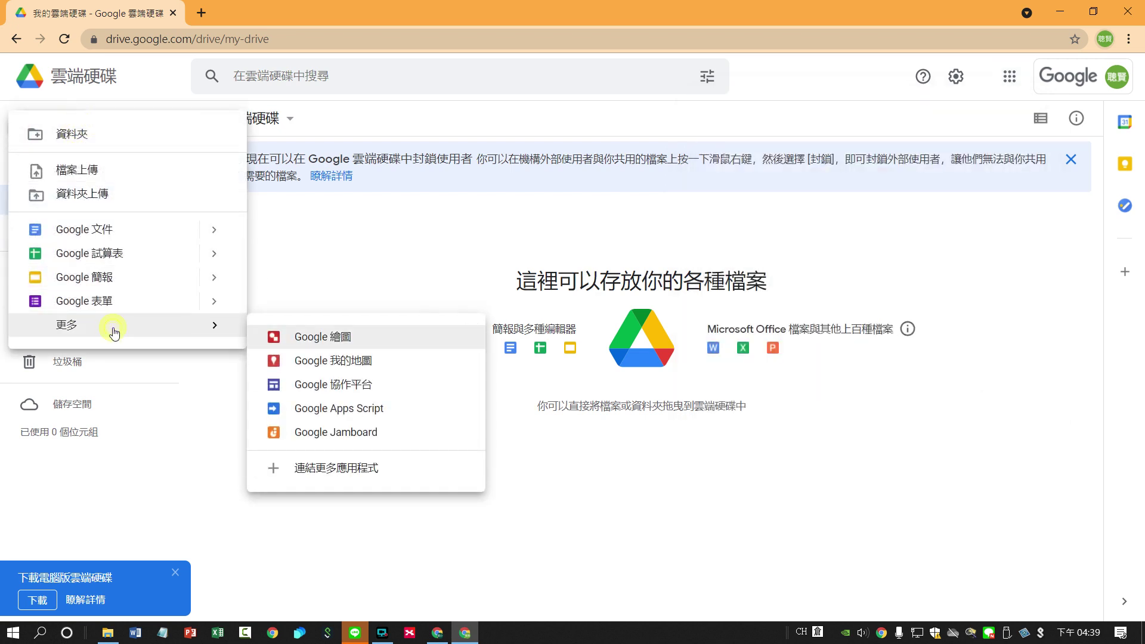
left_click(351, 392)
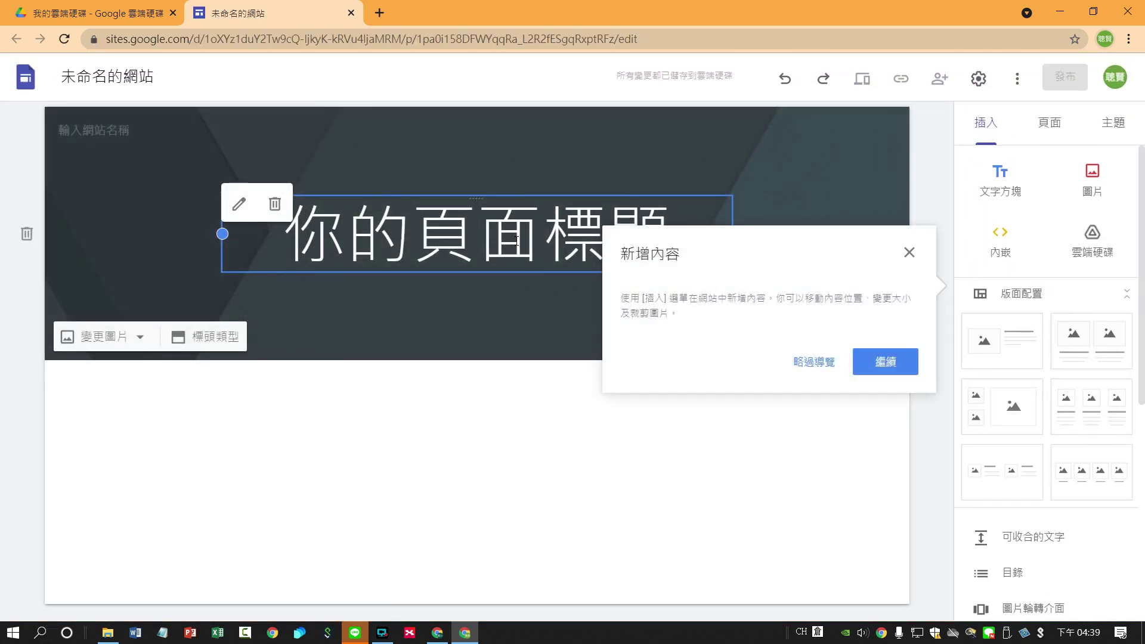
- Advance the guided tour and replace the placeholder page title in the header with 專題網站
left_click(886, 362)
left_click(472, 239)
left_click_drag(283, 238, 661, 245)
type("J")
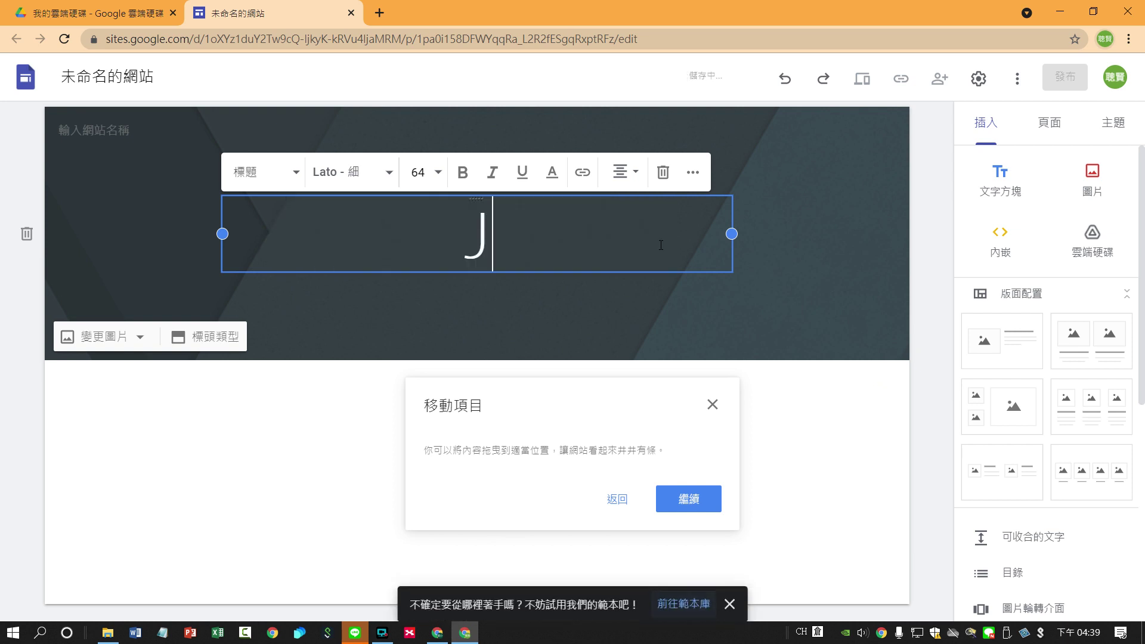
type("idi")
key("space")
key("Escape")
key("BackSpace")
type("j")
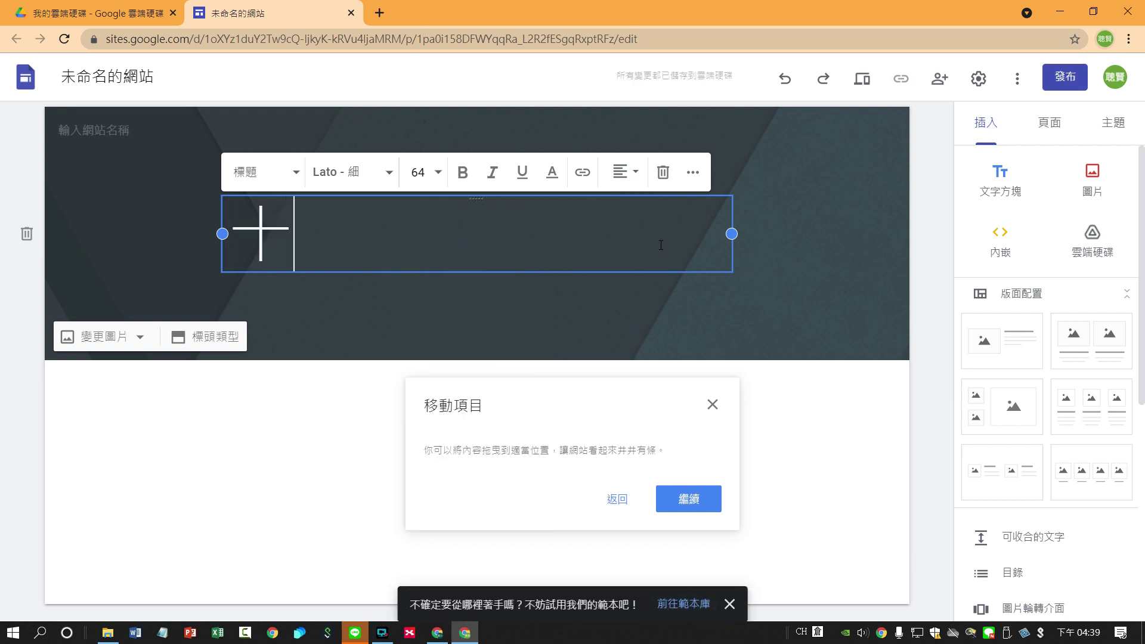
type("idi")
key("space")
type("amyo")
key("space")
type("vf")
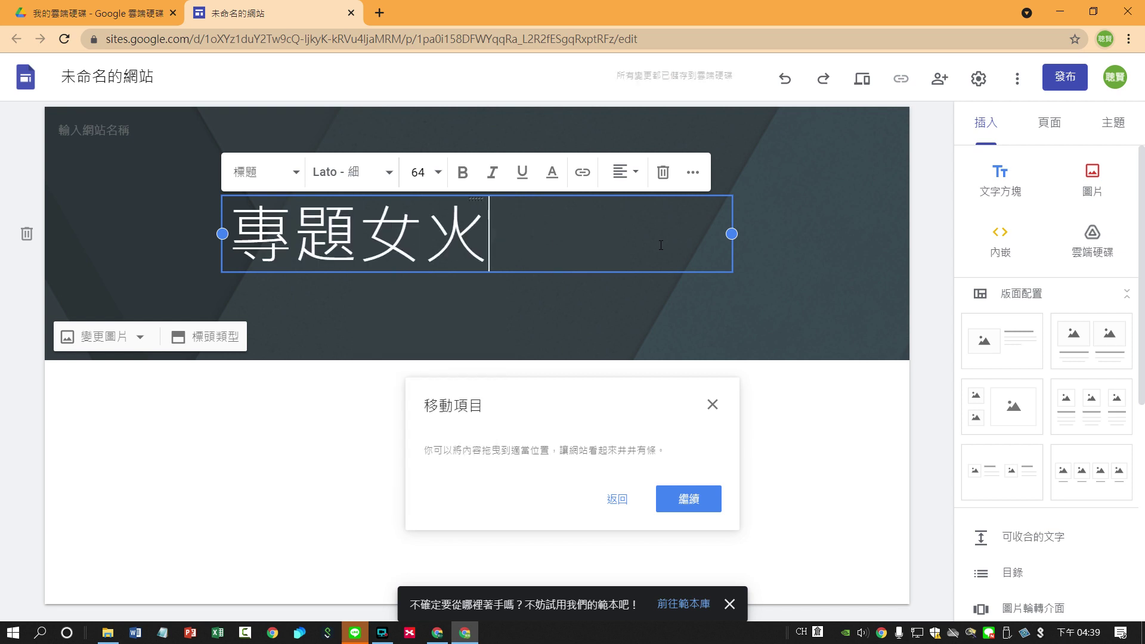
type("btv")
key("space")
type("ytytr")
key("space")
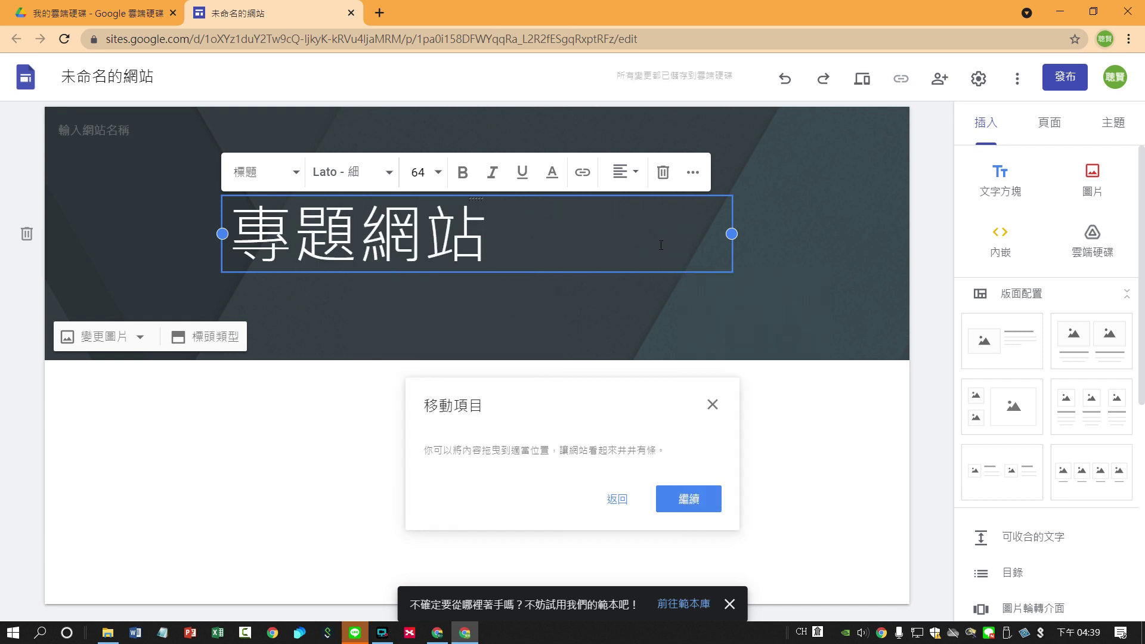
- Change the page title in the header to 蝴蝶專題網站
left_click_drag(486, 245, 199, 245)
left_click(249, 240)
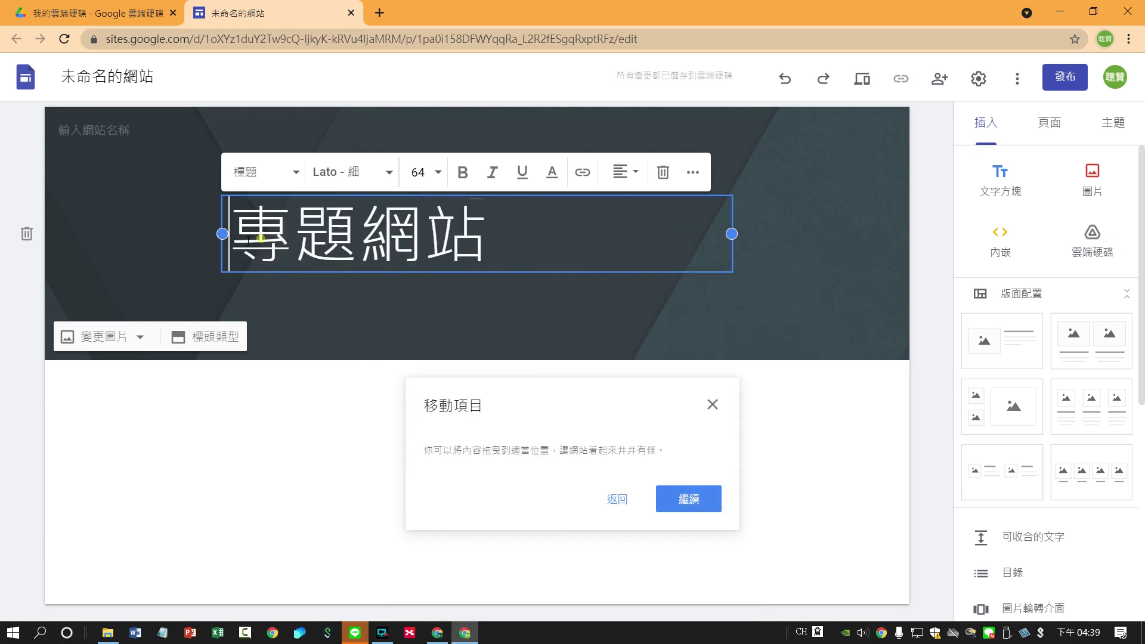
left_click_drag(338, 237, 216, 233)
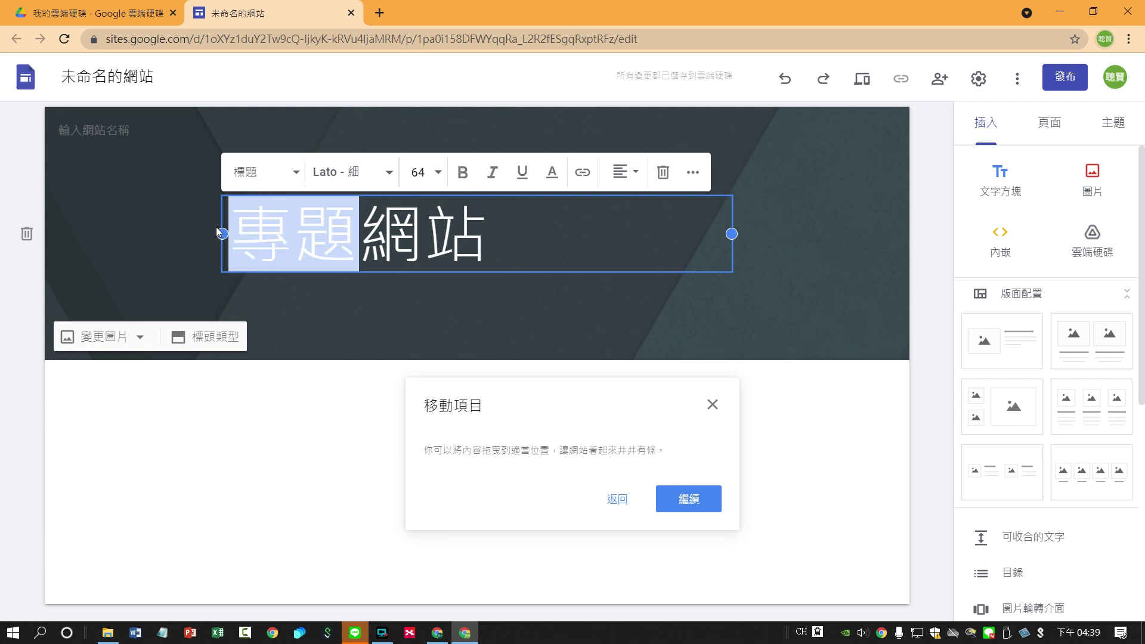
type("lij")
key("BackSpace")
key("BackSpace")
key("BackSpace")
type("l")
key("space")
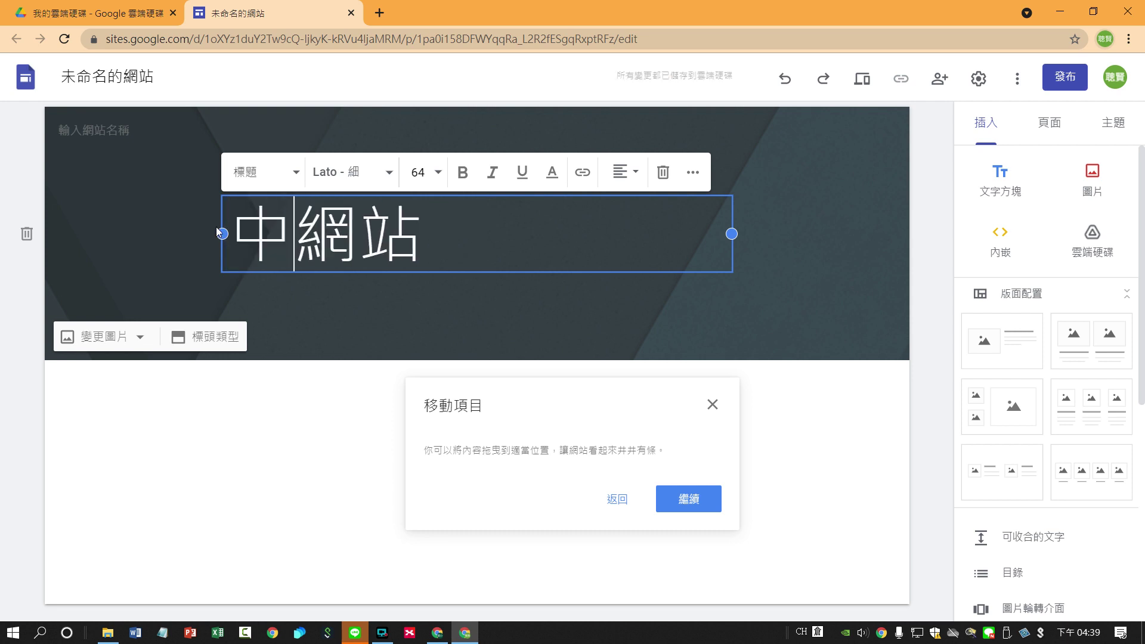
type("jir")
key("space")
key("BackSpace")
type("ij")
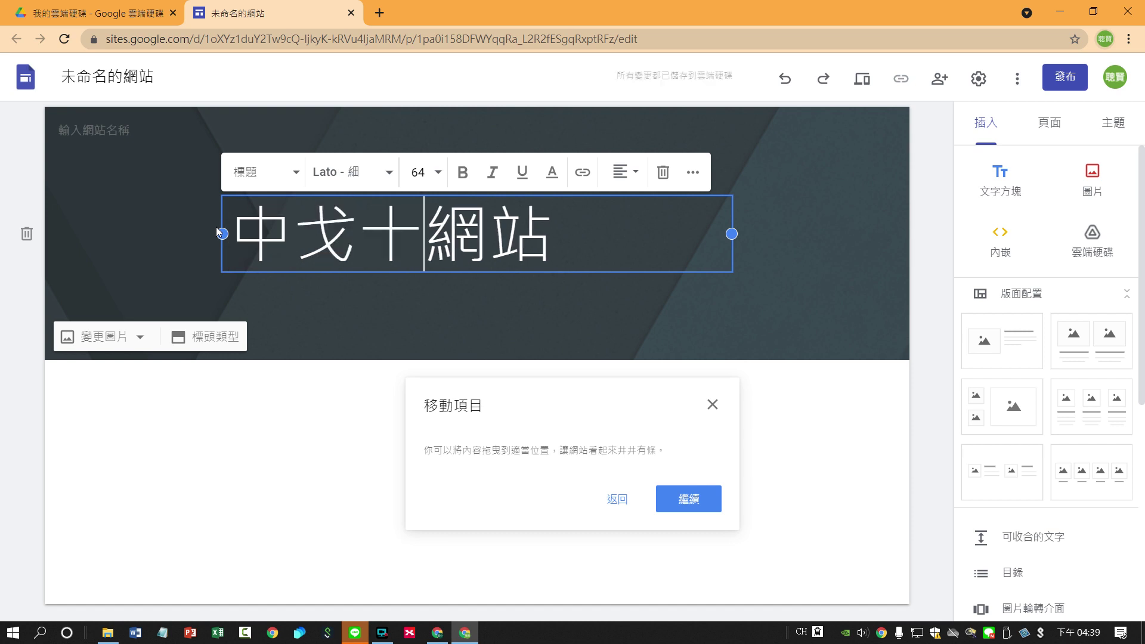
type("rb")
key("space")
type("liptd")
key("space")
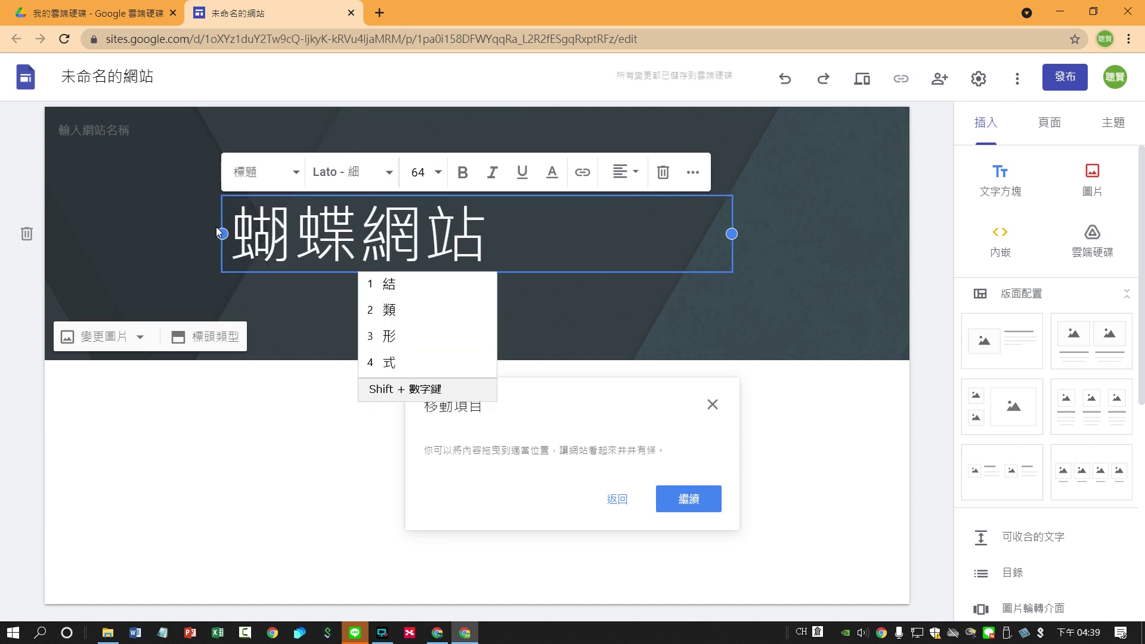
type("jidiaom")
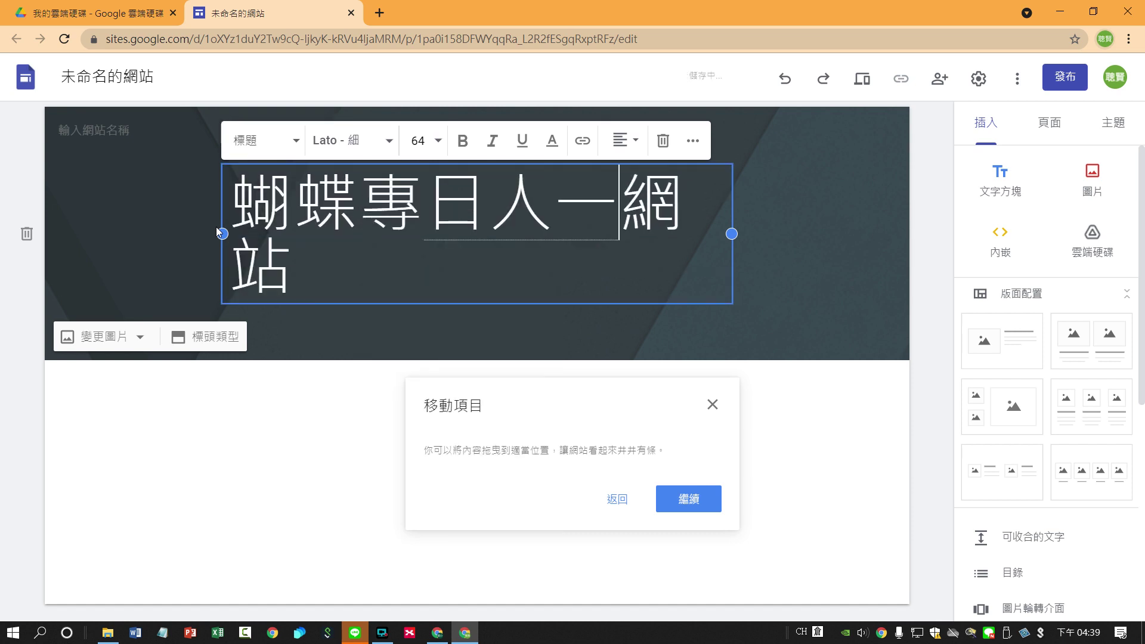
key("space")
key("Escape")
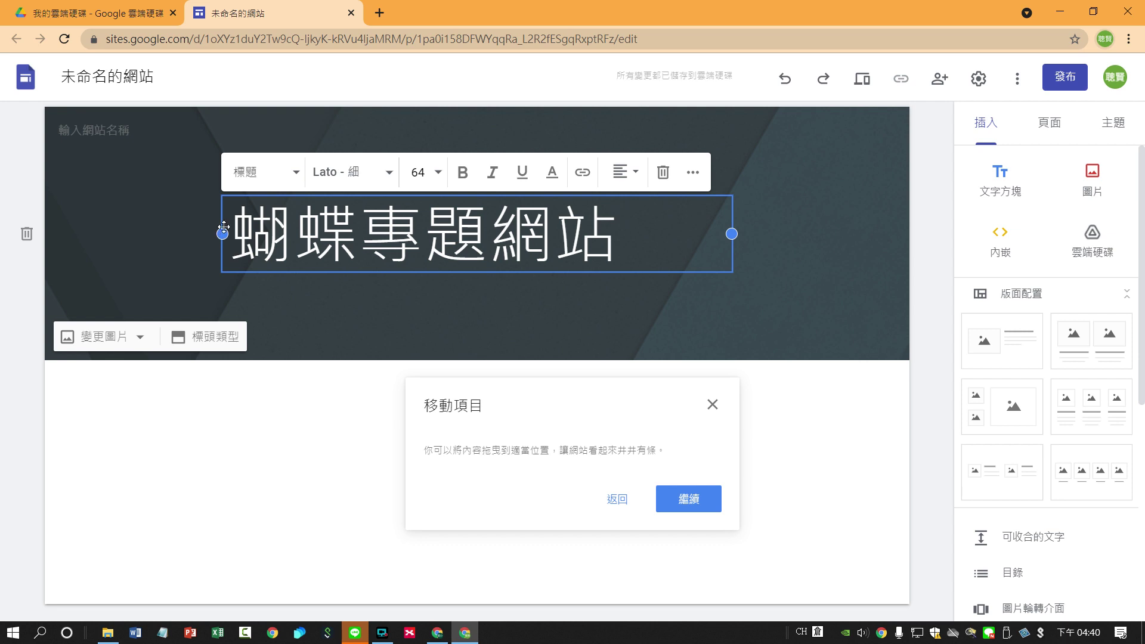
- Copy the page title and rename the untitled site file as 蝴蝶專題網站, advancing the guided tour along the way
left_click(675, 517)
left_click_drag(613, 249, 154, 230)
key("ctrl+c")
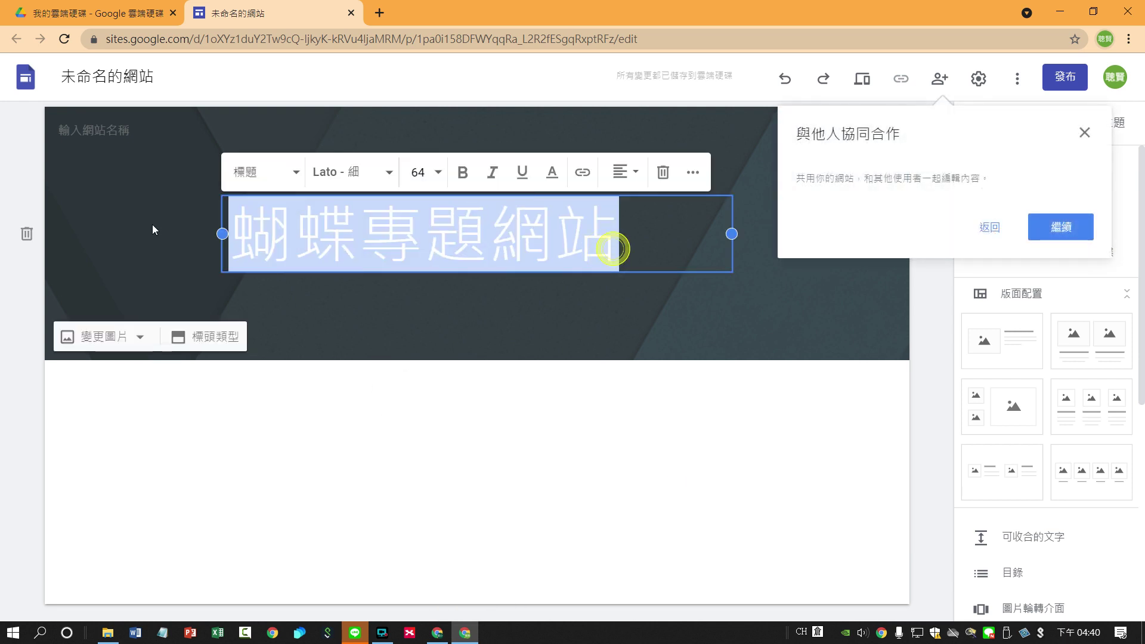
left_click(421, 338)
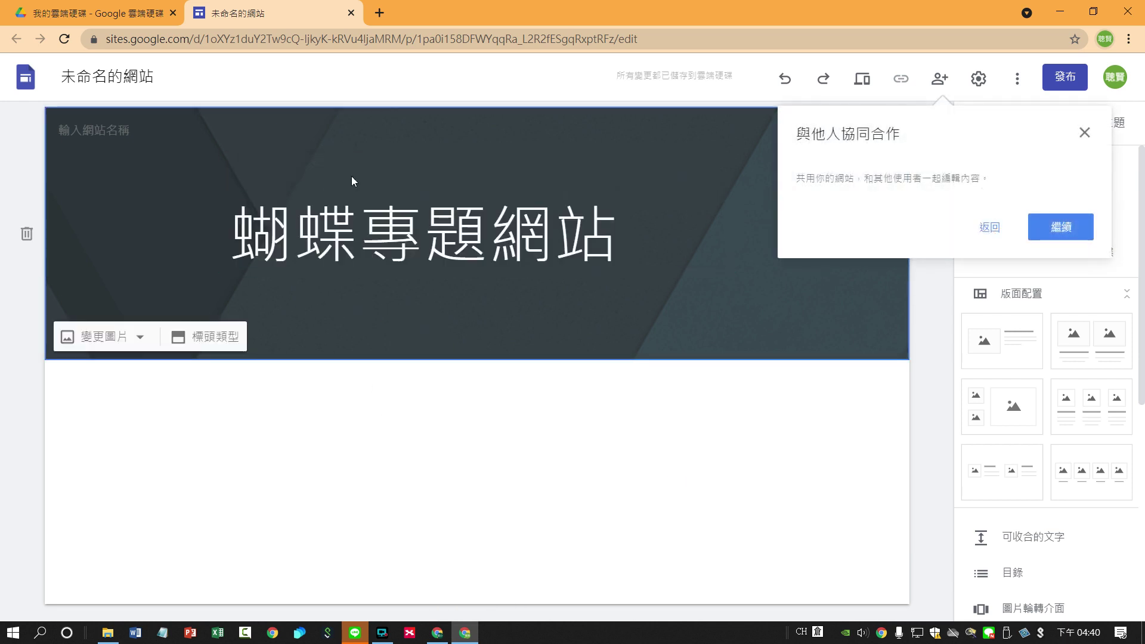
left_click(1062, 227)
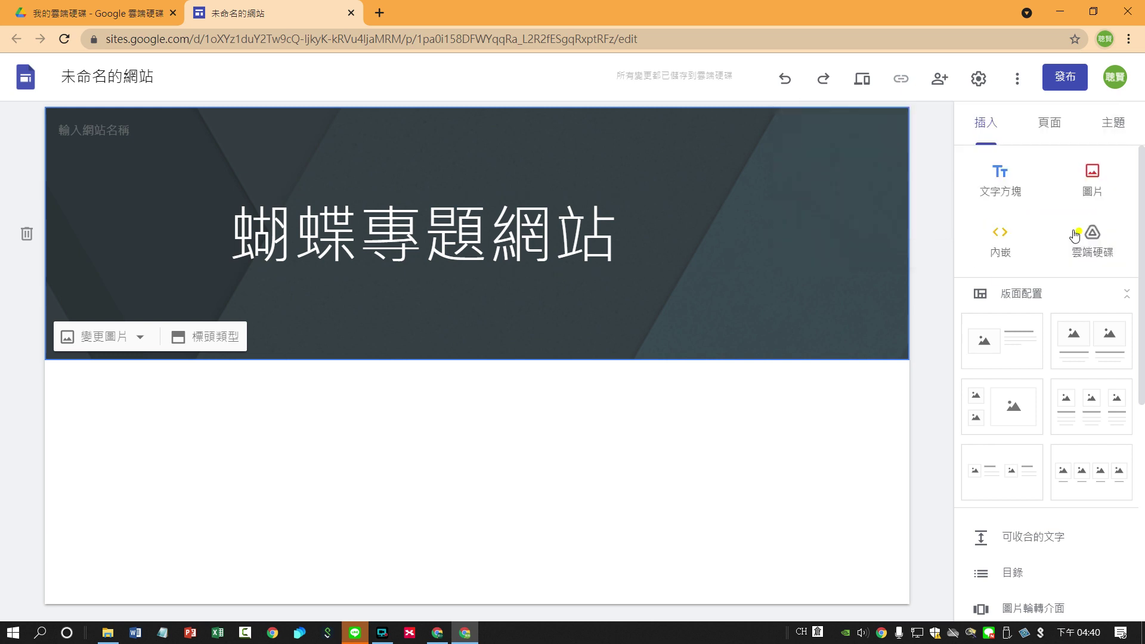
left_click(157, 76)
key("ctrl+v")
left_click(184, 142)
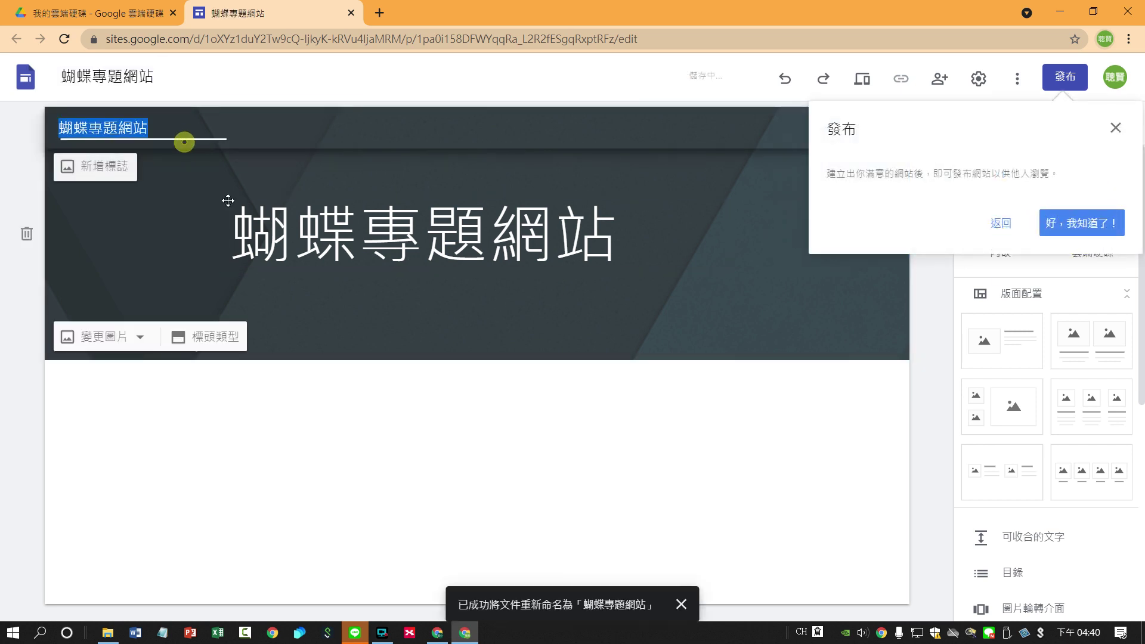
- Finish the guided tour and enter butterfly007 as the web address for publishing the site
left_click(238, 183)
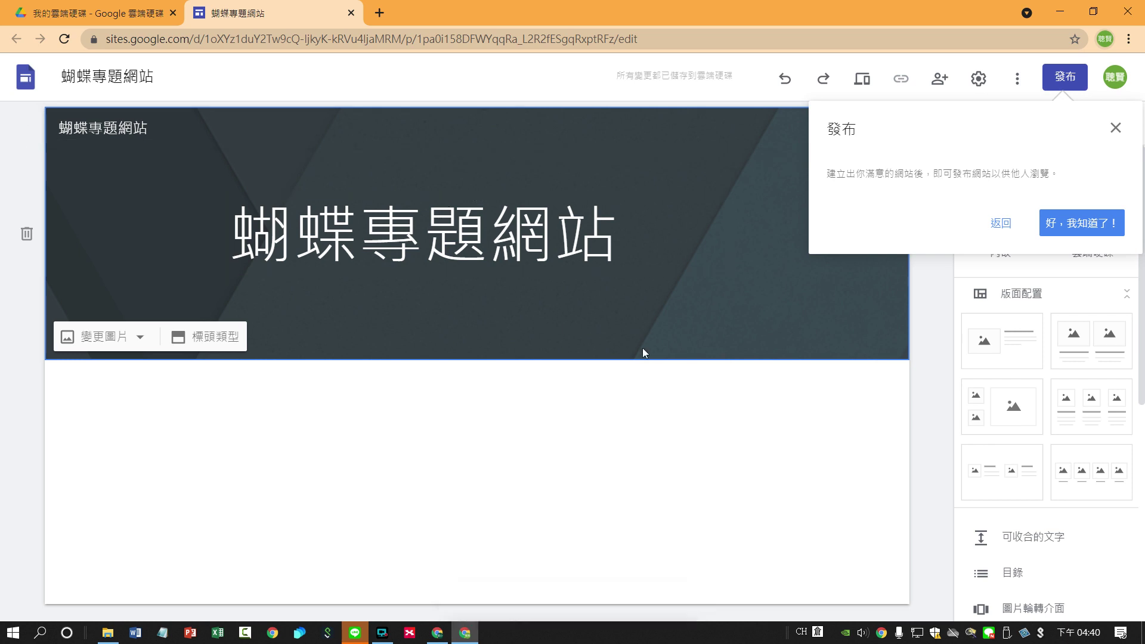
left_click(1059, 224)
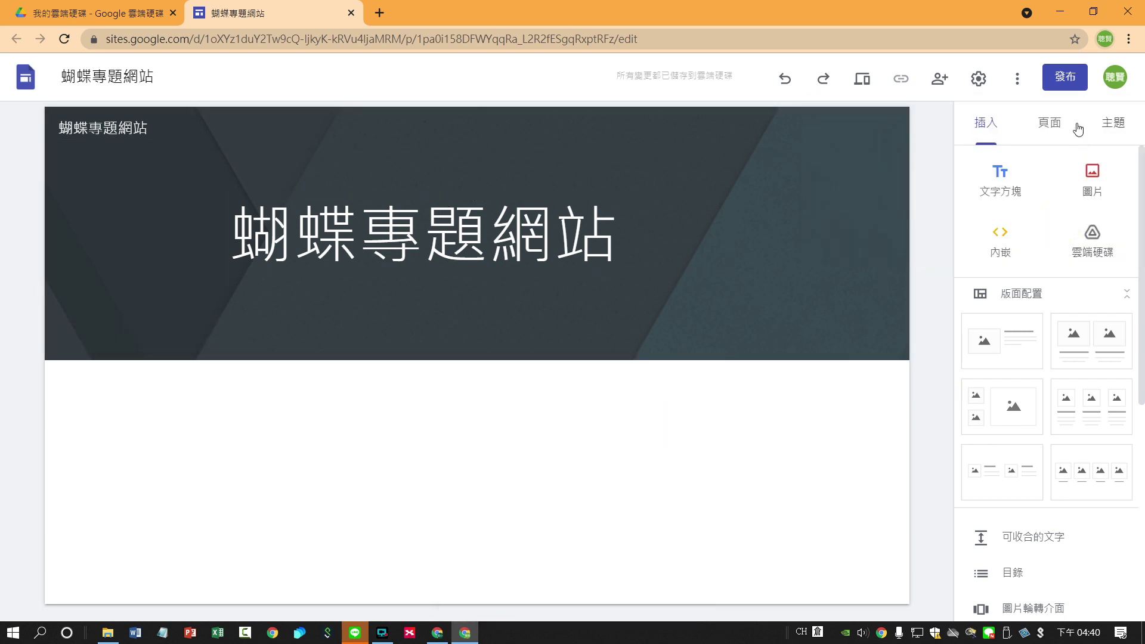
left_click(1063, 81)
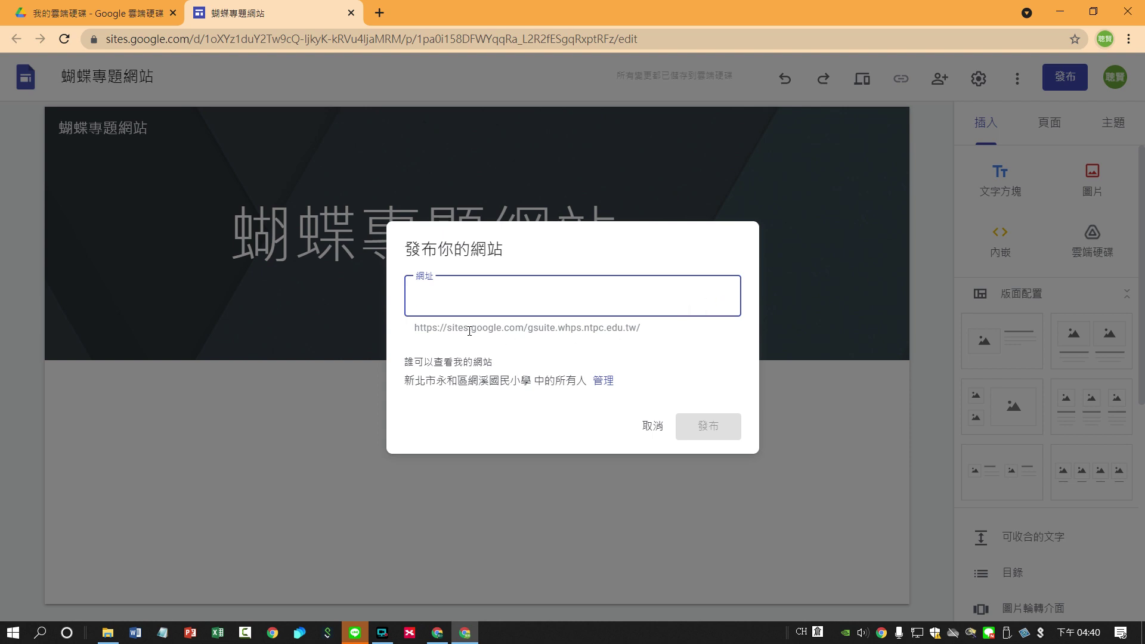
left_click_drag(448, 332, 519, 341)
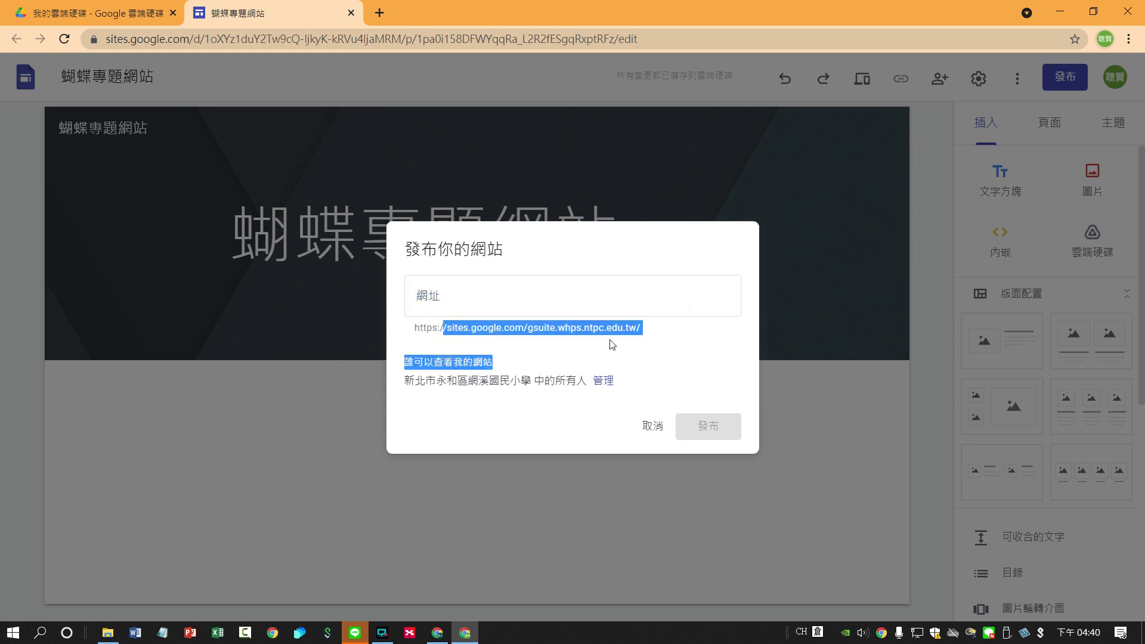
left_click(477, 295)
type("b")
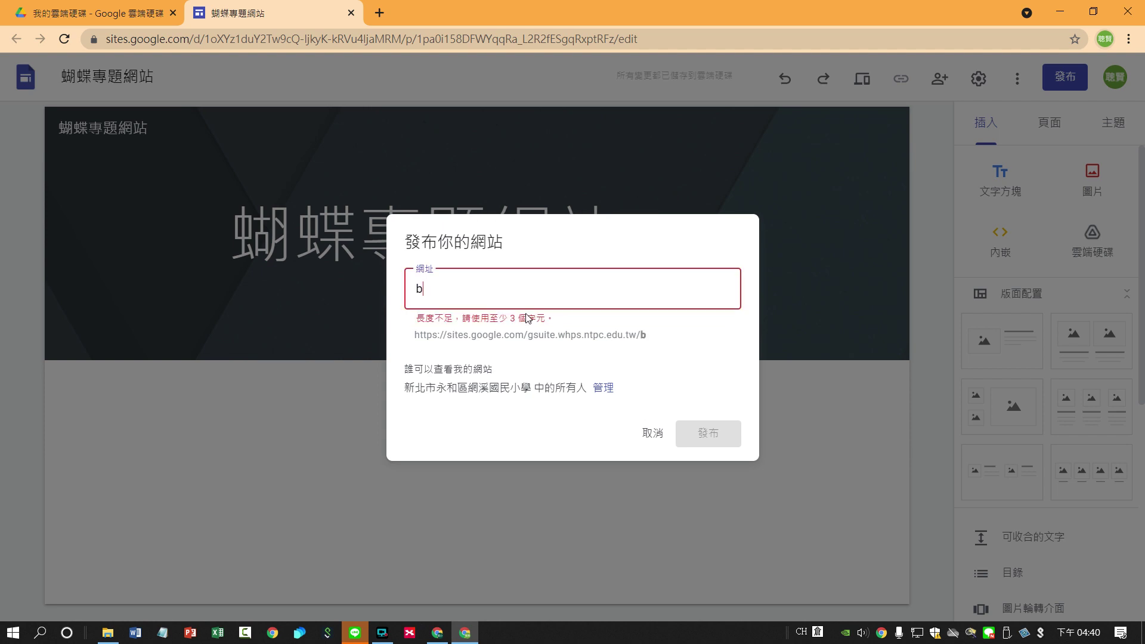
type("ut")
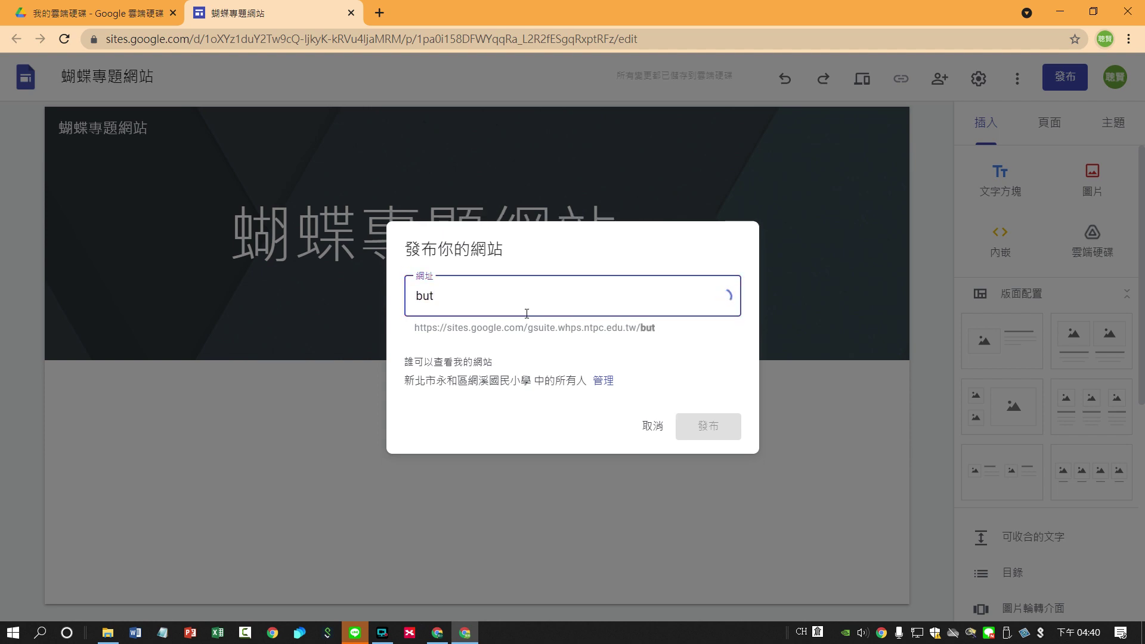
type("terfl")
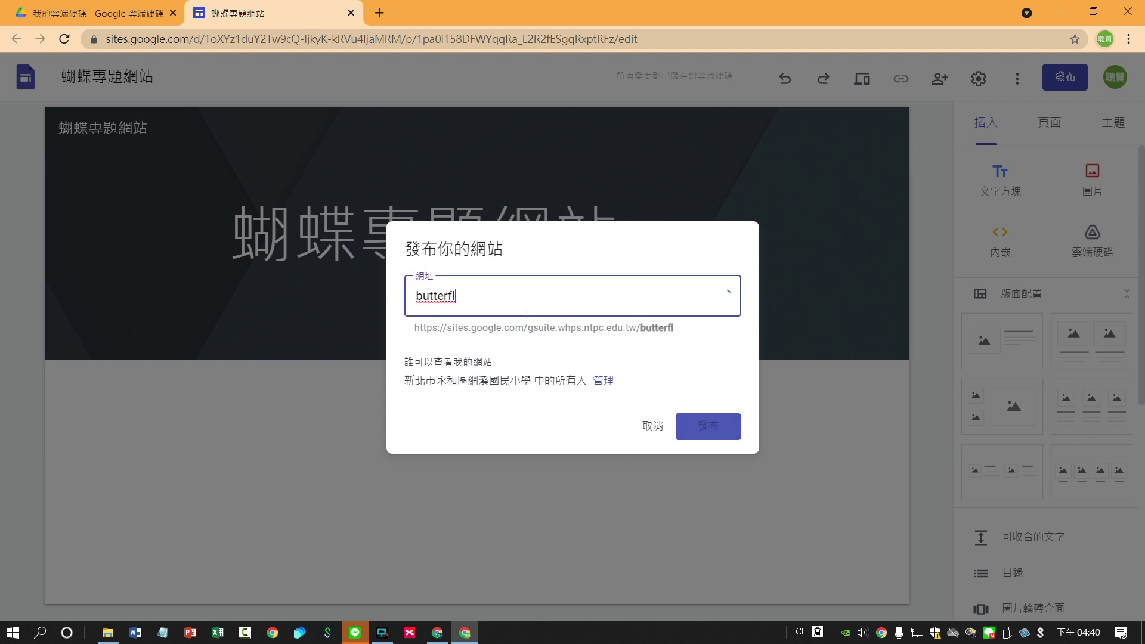
type("y007")
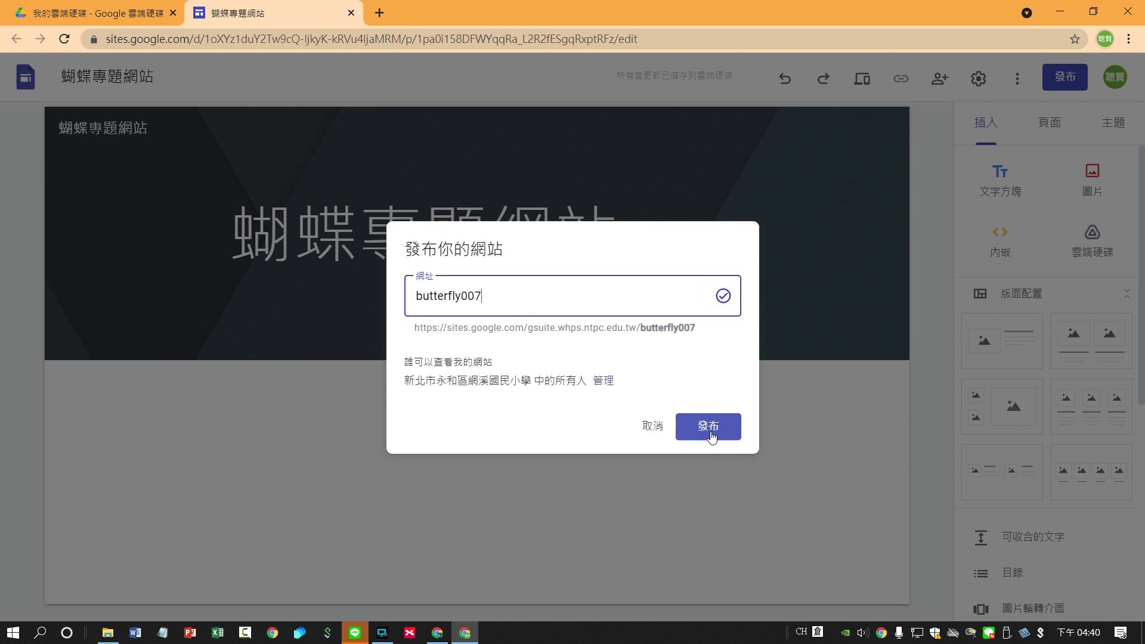
- Change who can view the published site to 公開, keeping the draft at 限制, and publish the site
left_click_drag(428, 362, 494, 362)
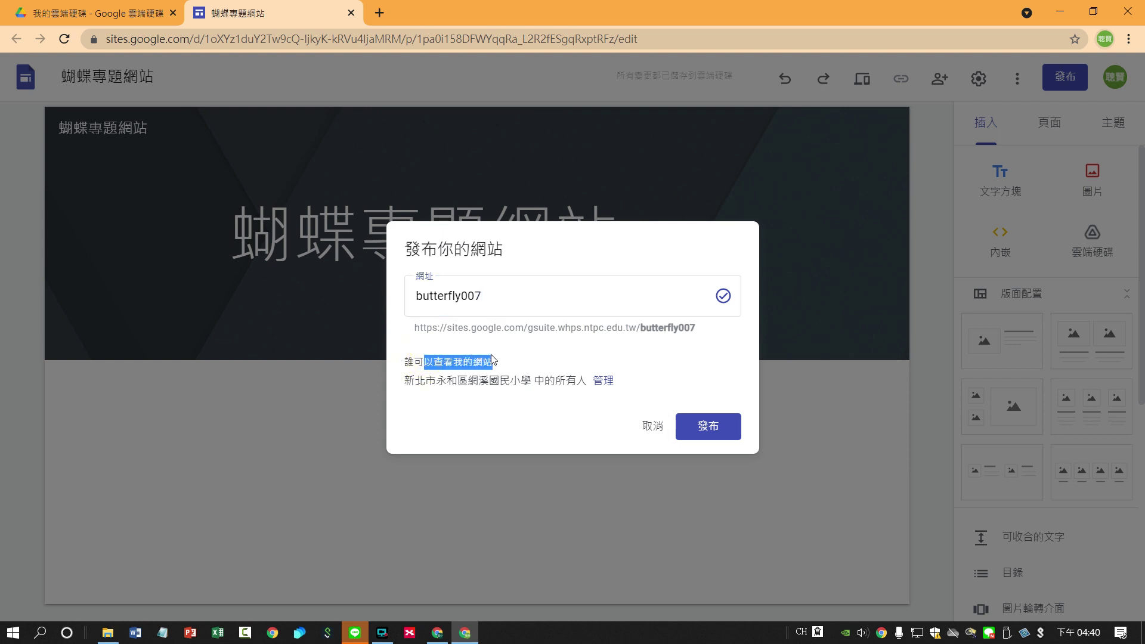
left_click(485, 398)
left_click_drag(406, 381, 521, 386)
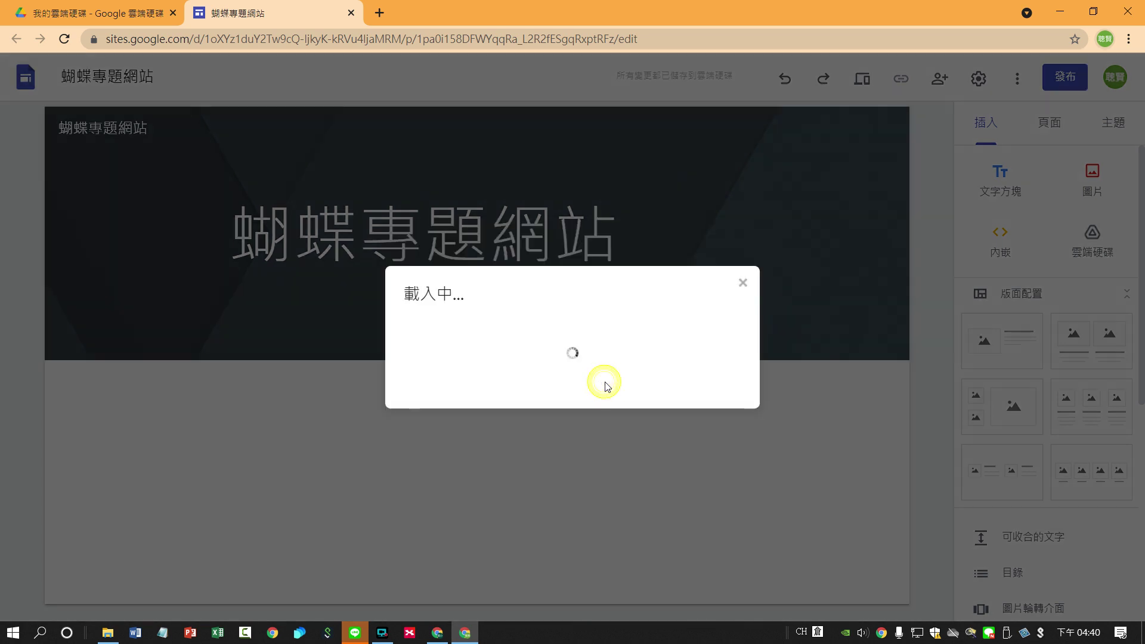
left_click(606, 383)
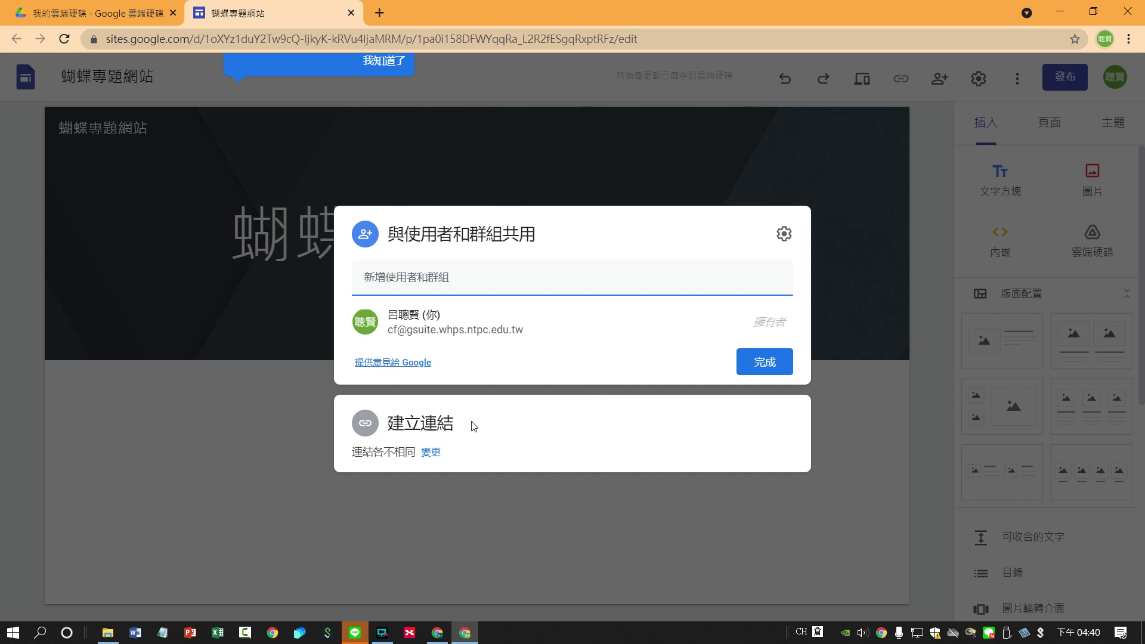
left_click(432, 454)
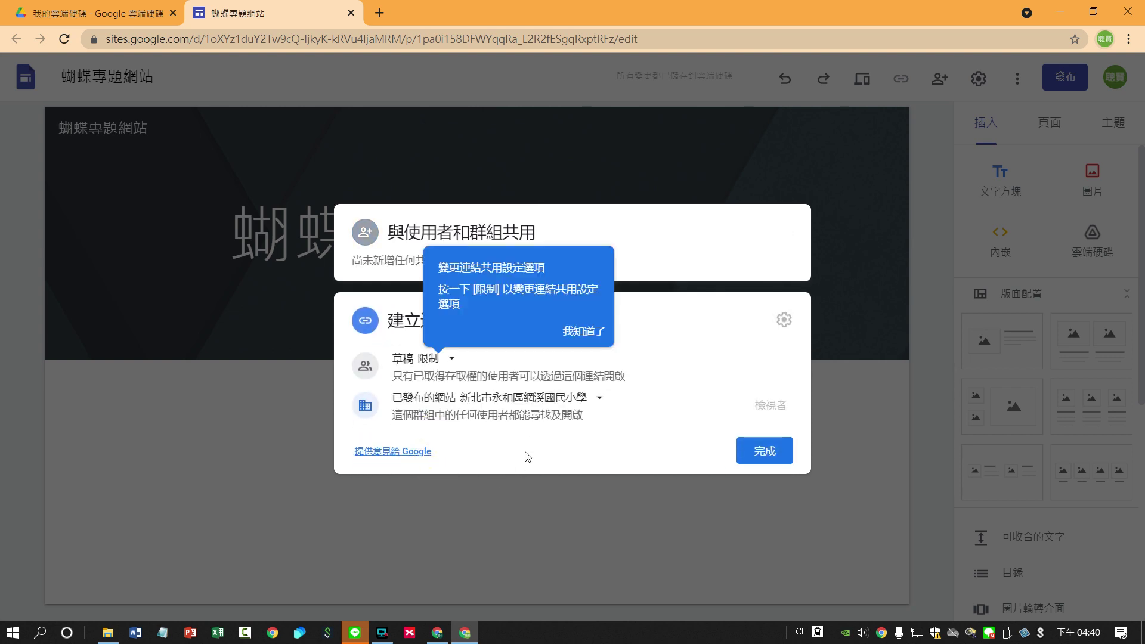
left_click(526, 450)
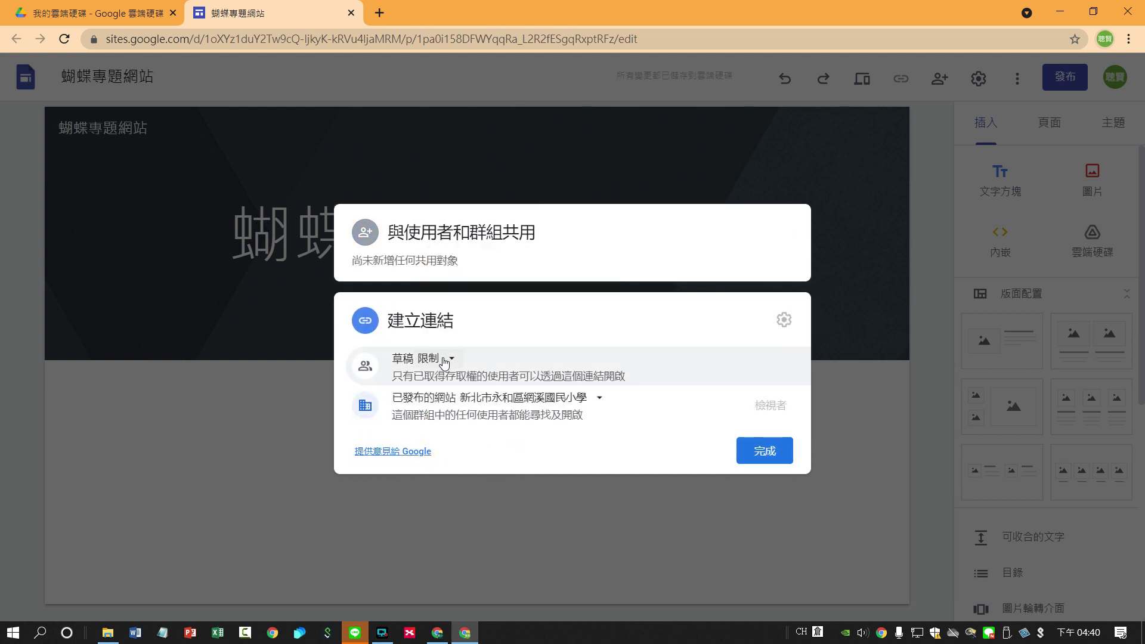
left_click(602, 399)
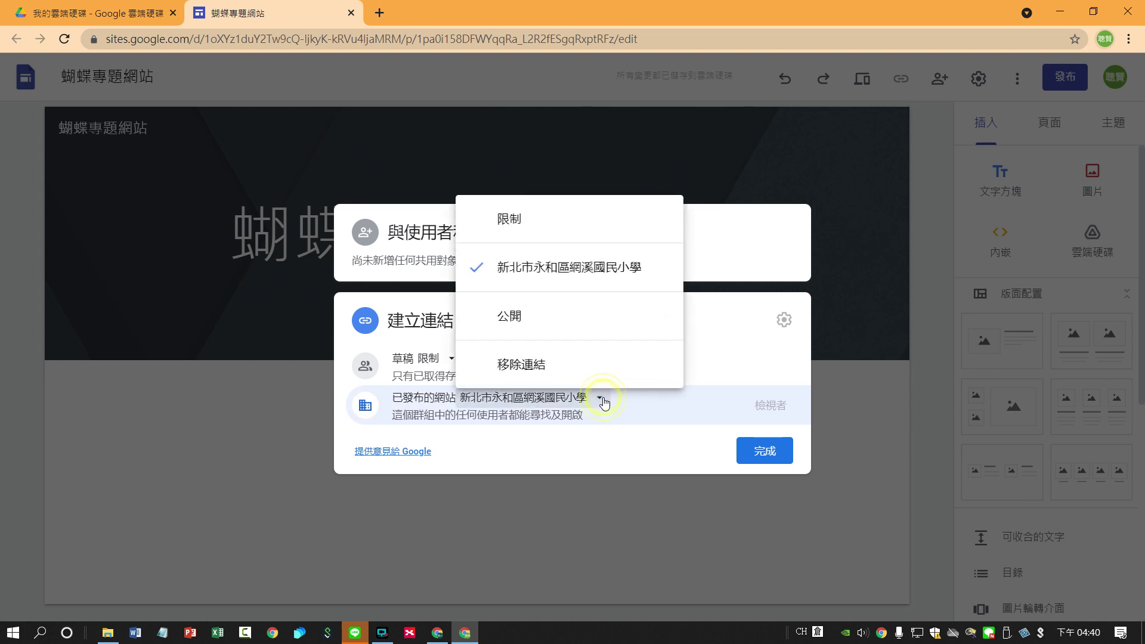
left_click(524, 322)
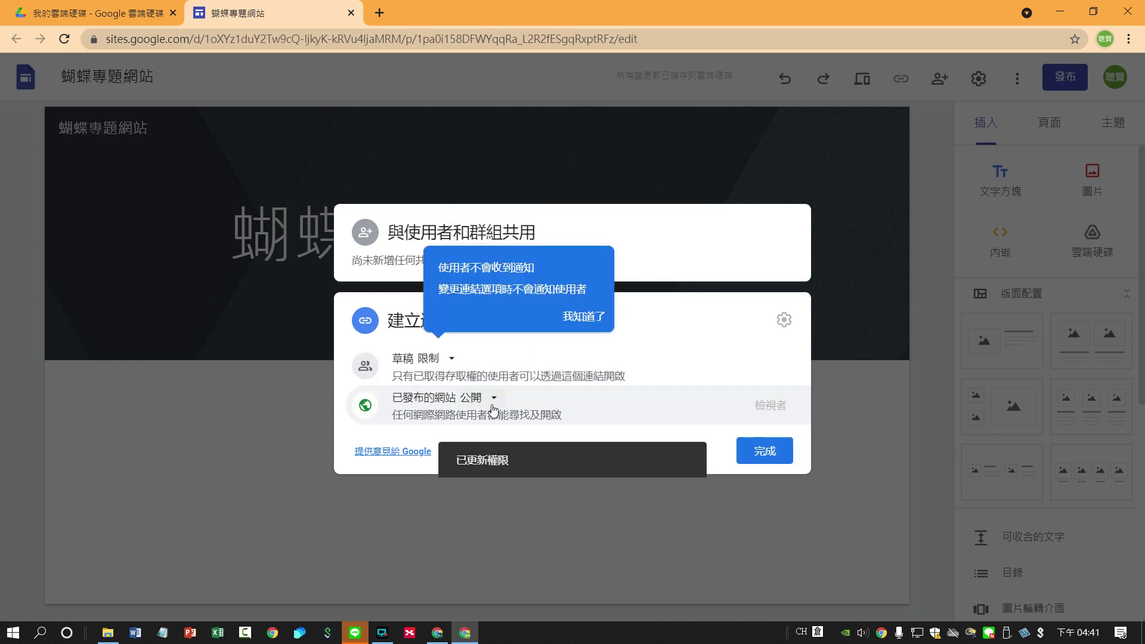
left_click(493, 398)
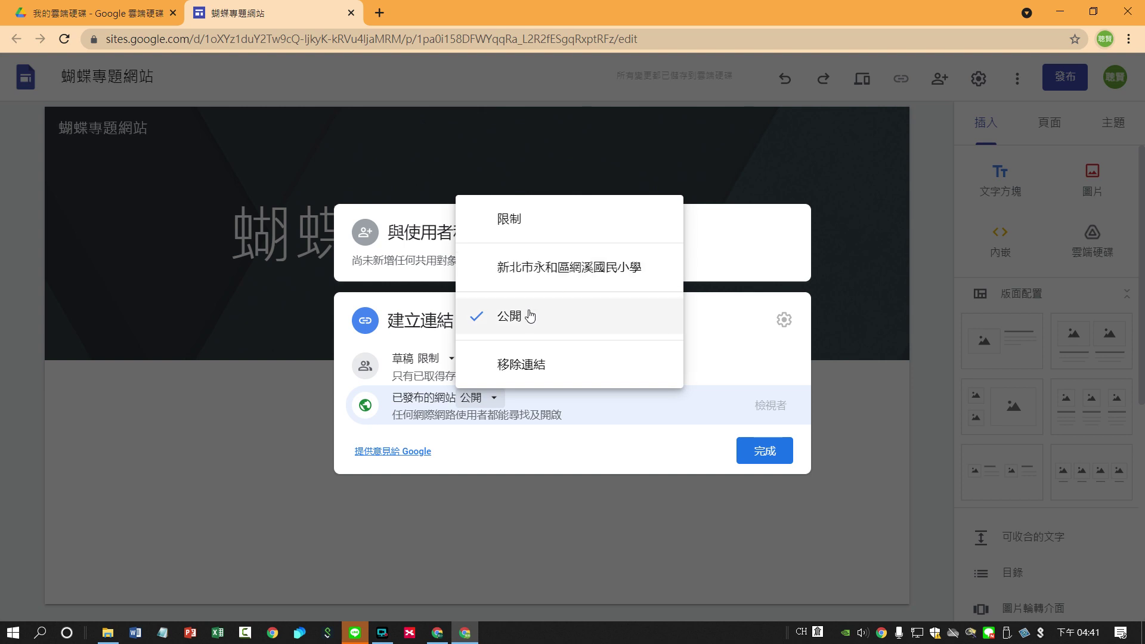
left_click(513, 318)
left_click(763, 452)
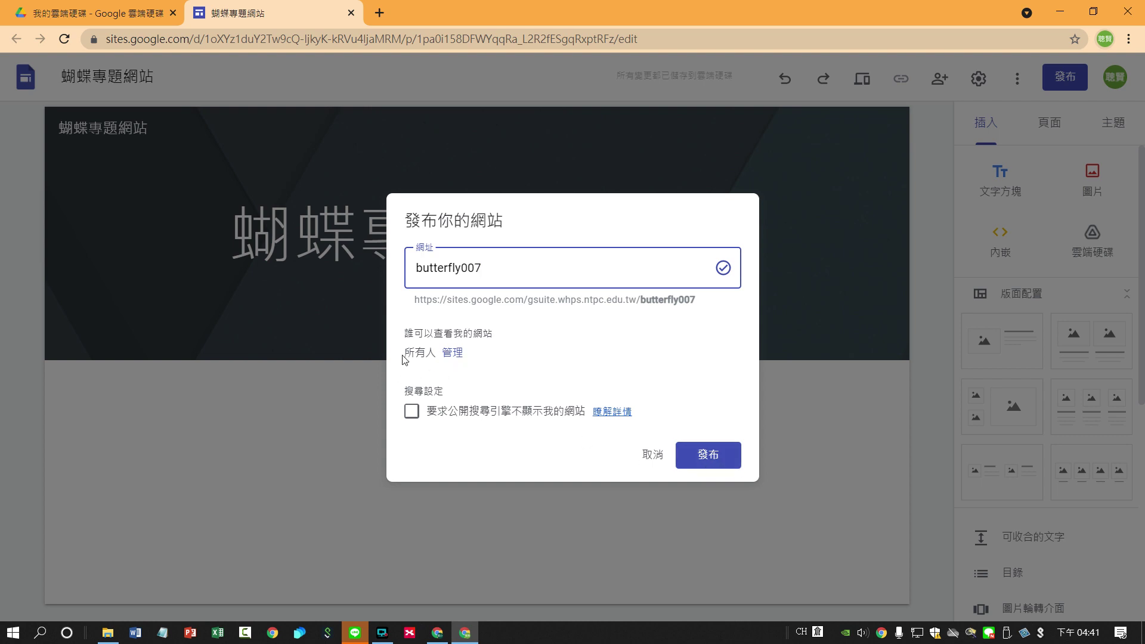
left_click(710, 453)
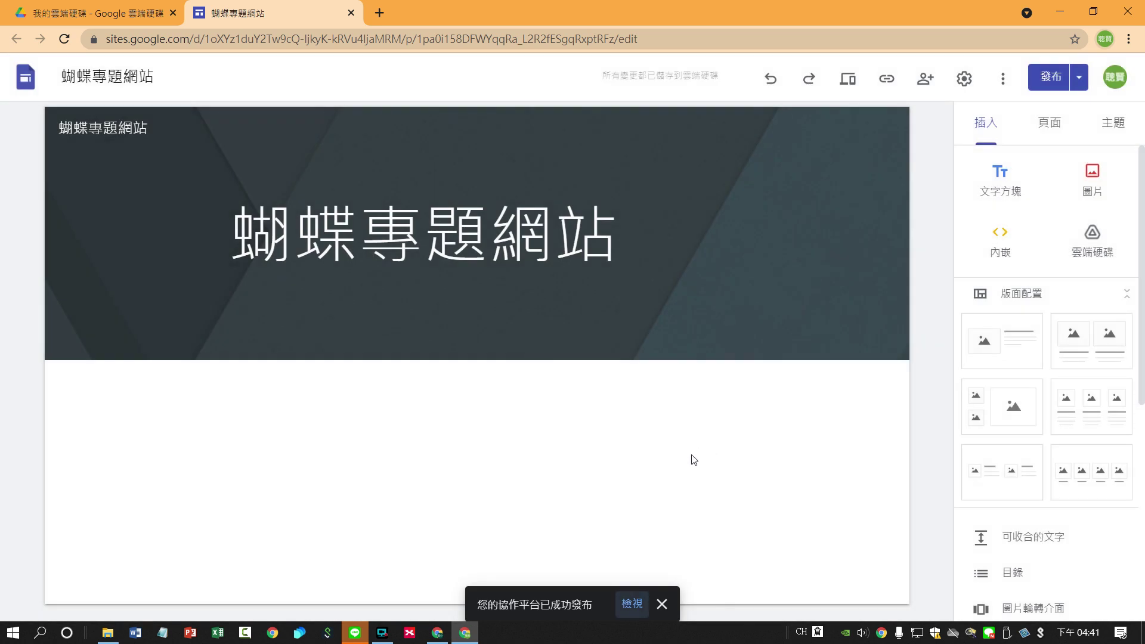
- Check the review page for unpublished changes and return to the site editor
left_click(1055, 79)
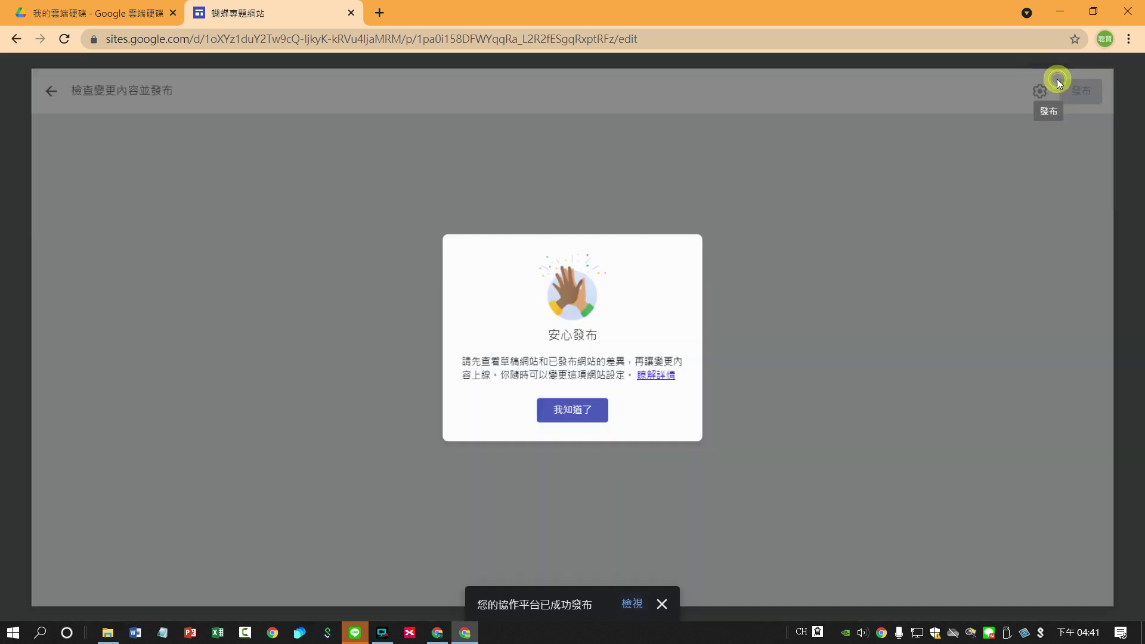
left_click(583, 421)
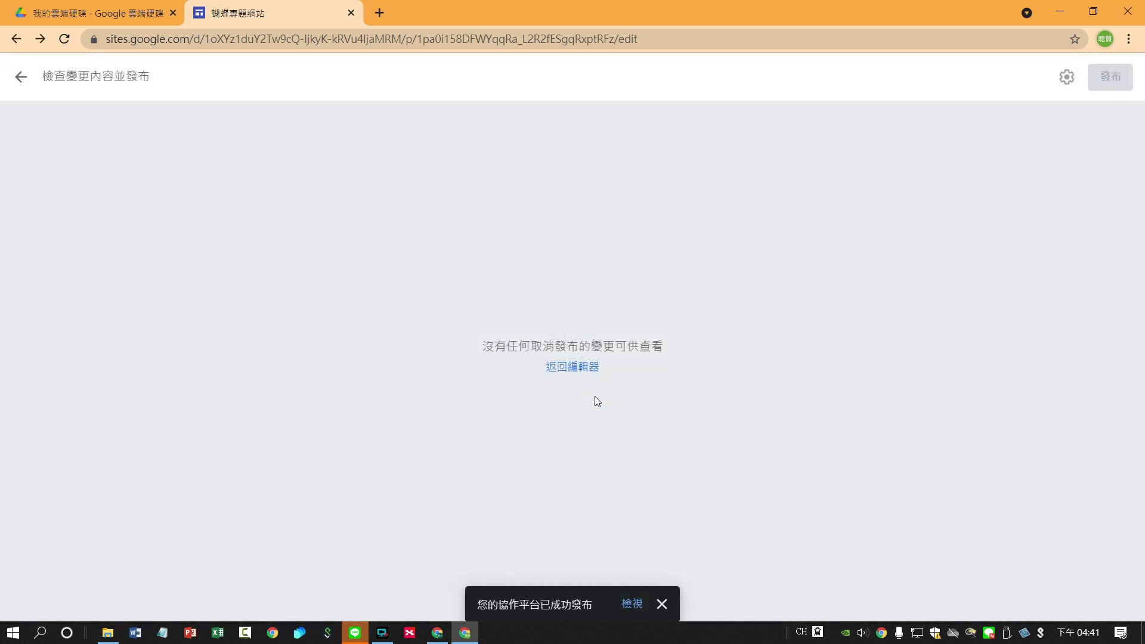
left_click(571, 366)
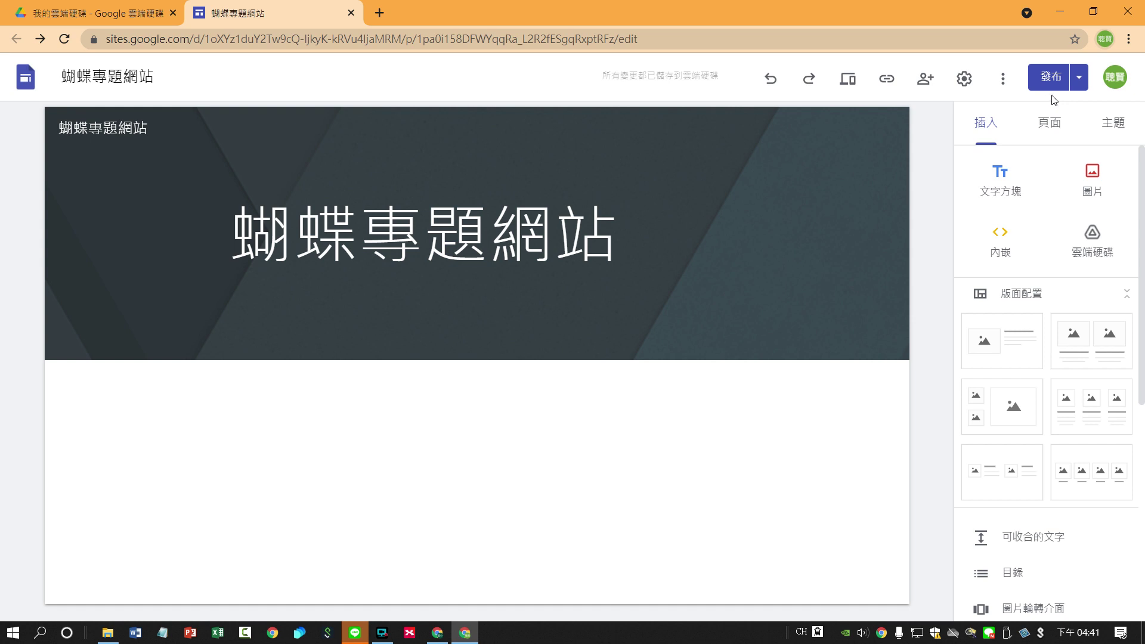
- View the published site and copy its full web address up to butterfly007, leaving out the /首頁 part
left_click(1077, 84)
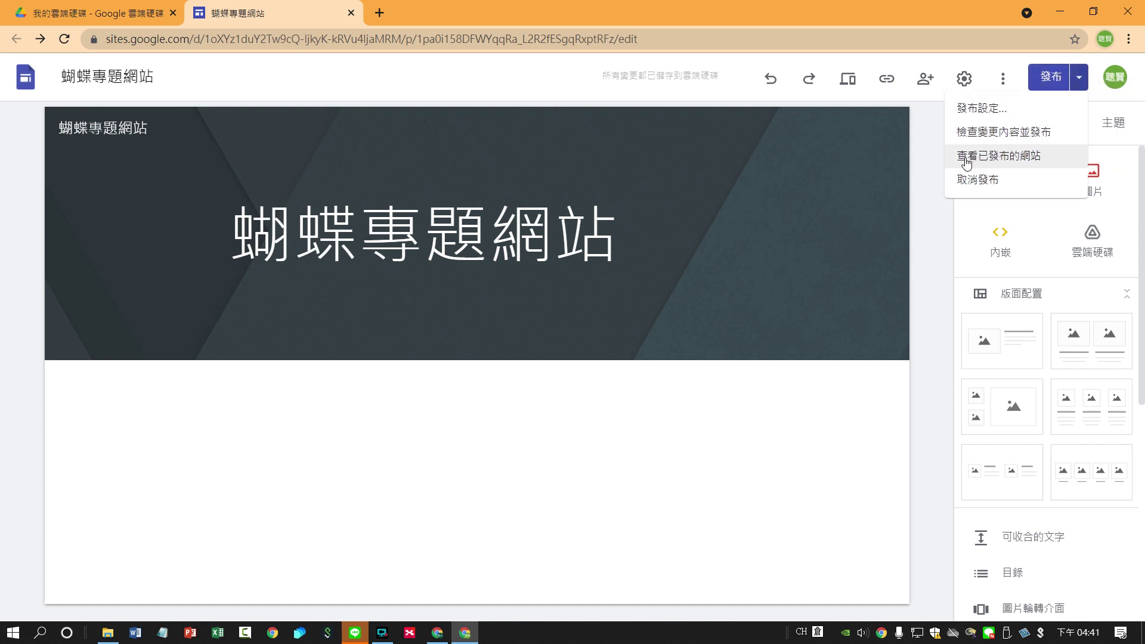
left_click(1010, 157)
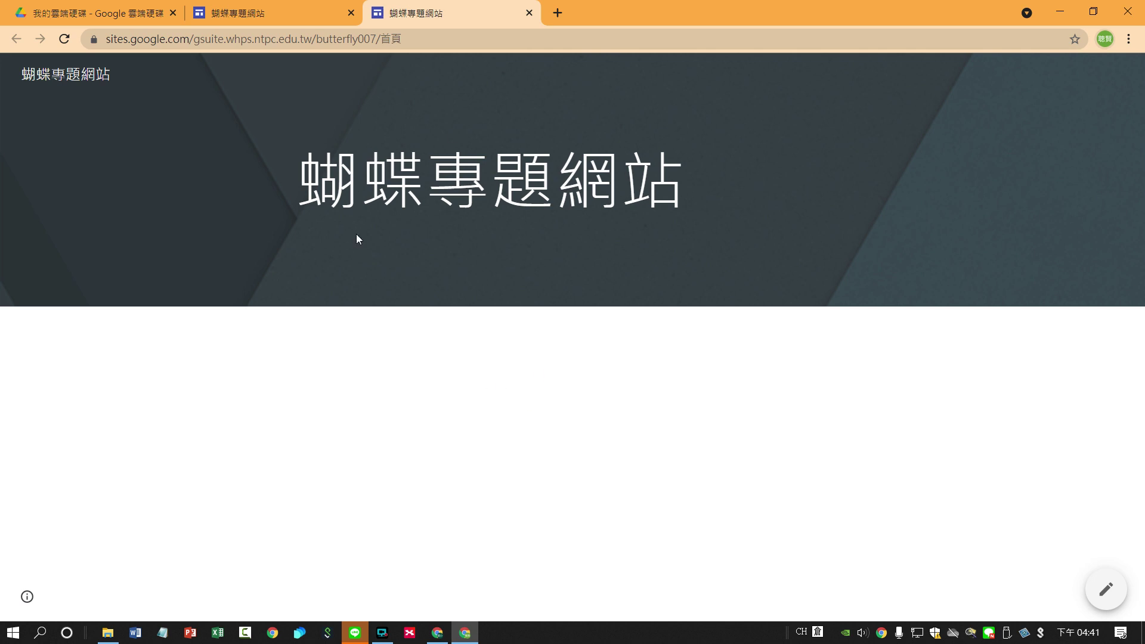
left_click(418, 41)
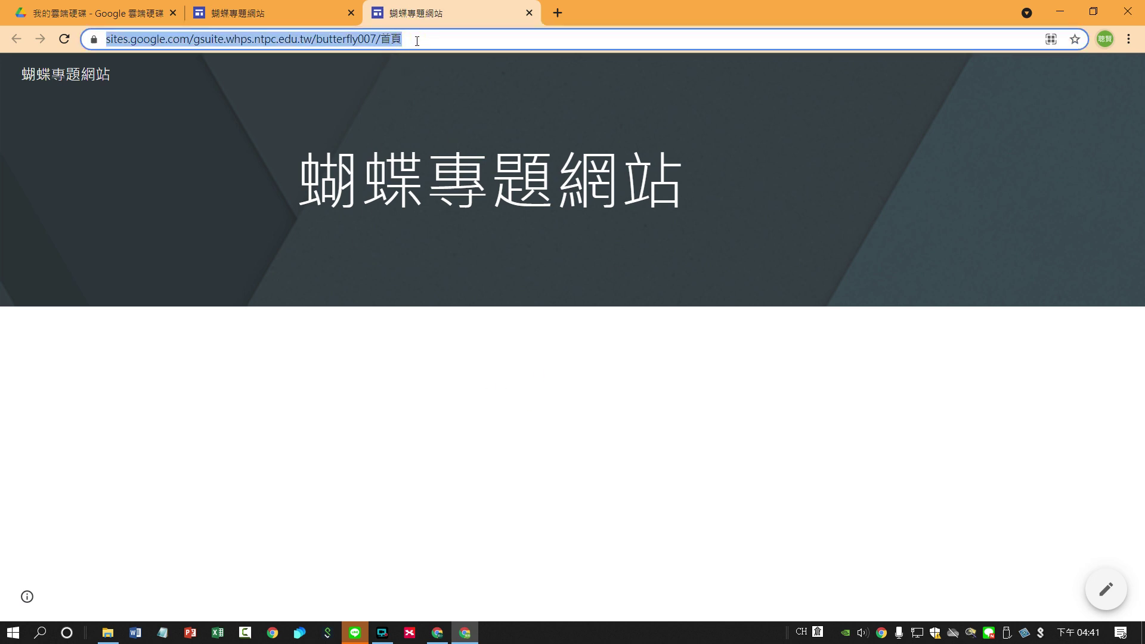
left_click(416, 40)
left_click_drag(414, 40, 94, 38)
left_click(429, 38)
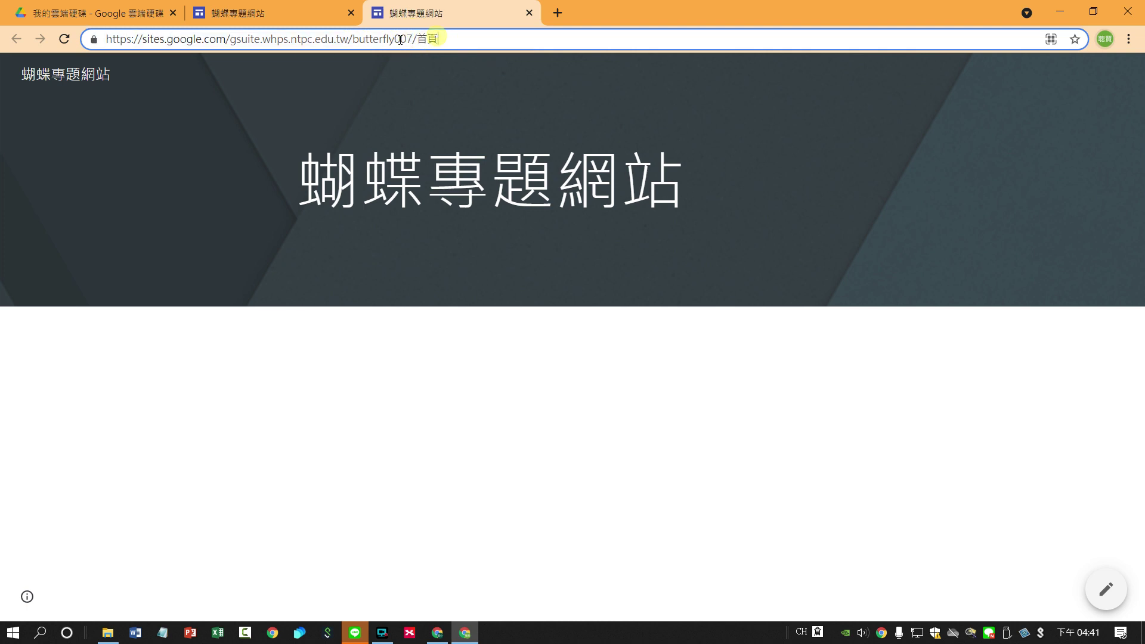
left_click_drag(414, 39, 104, 39)
key("ctrl+c")
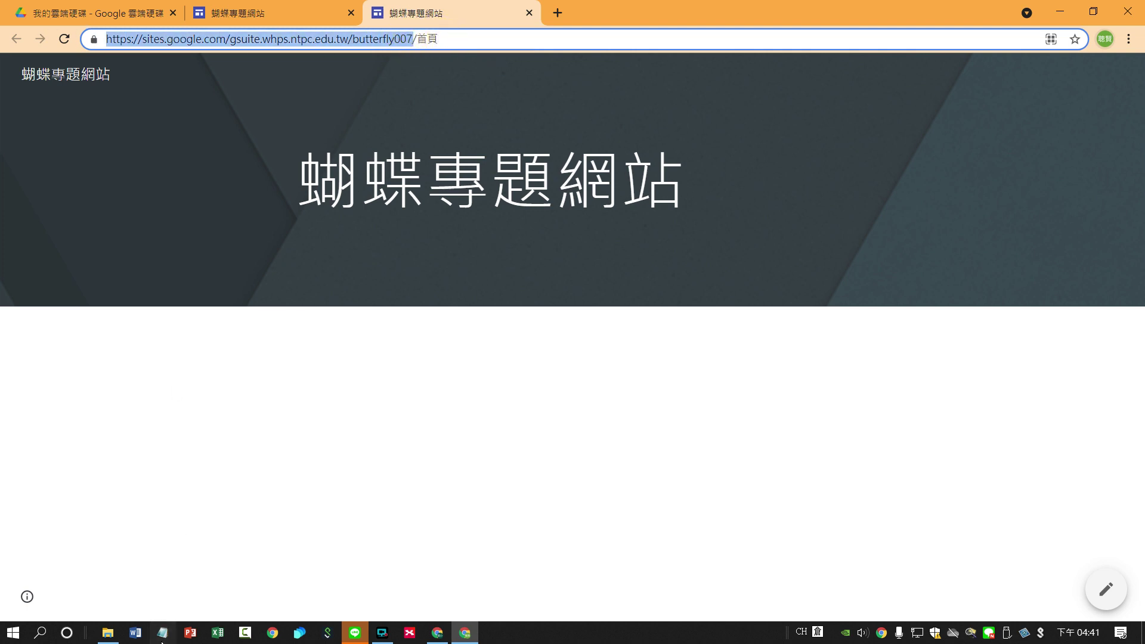
- Switch to Notepad and paste the copied site address into a blank document
left_click(162, 632)
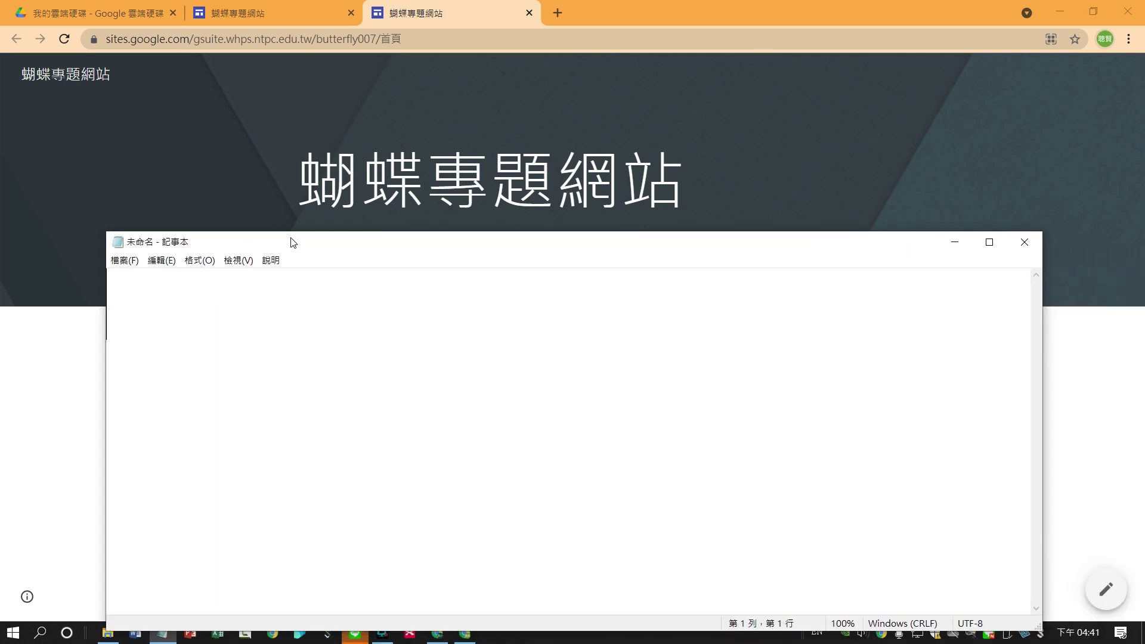
key("ctrl+v")
scroll(542, 412, "down", 4)
scroll(543, 412, "down", 2)
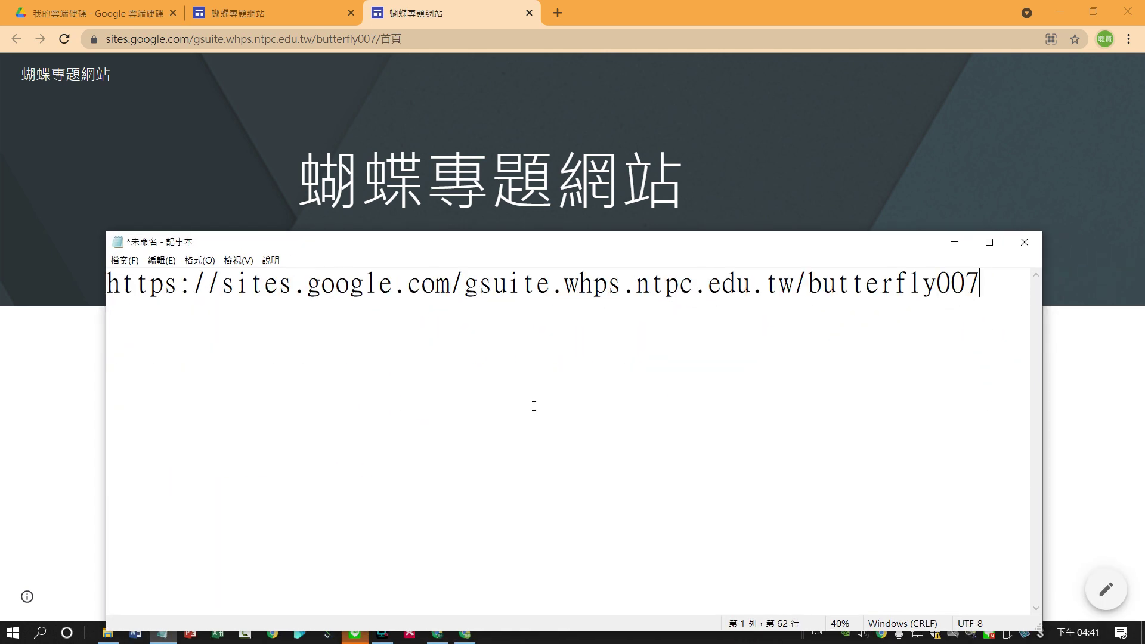
left_click_drag(808, 281, 108, 281)
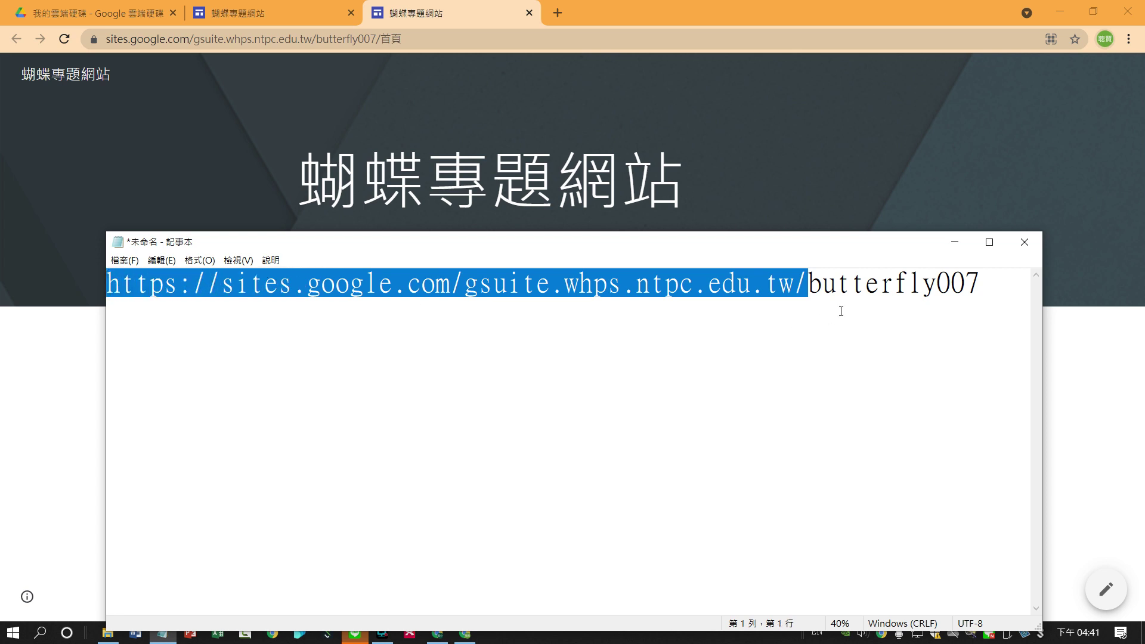
left_click_drag(809, 281, 172, 309)
left_click(951, 338)
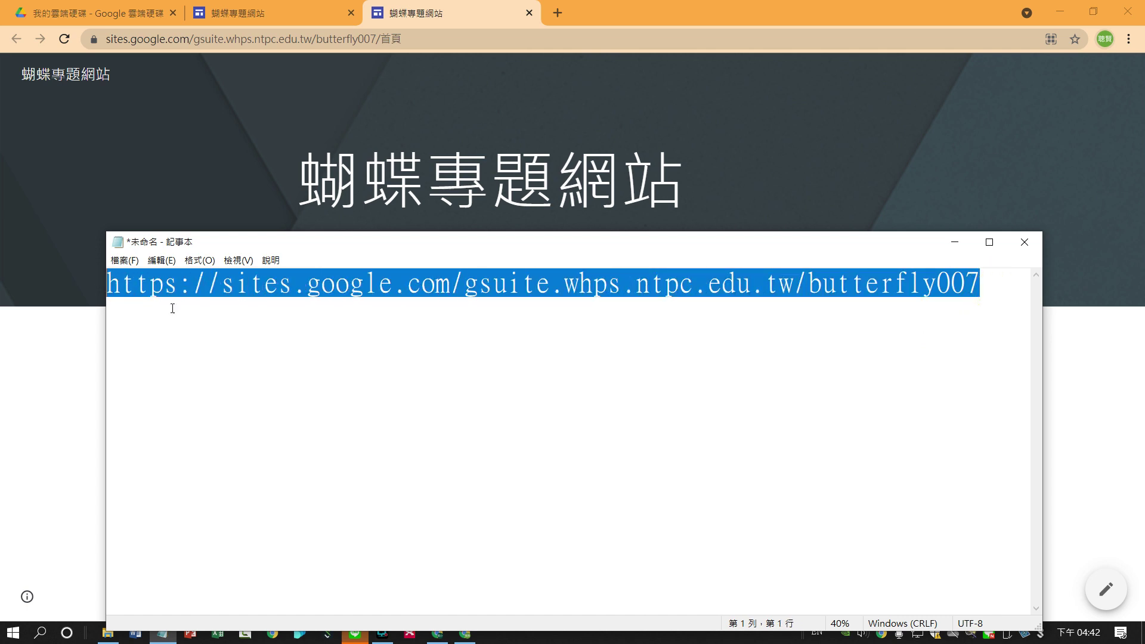
left_click(483, 453)
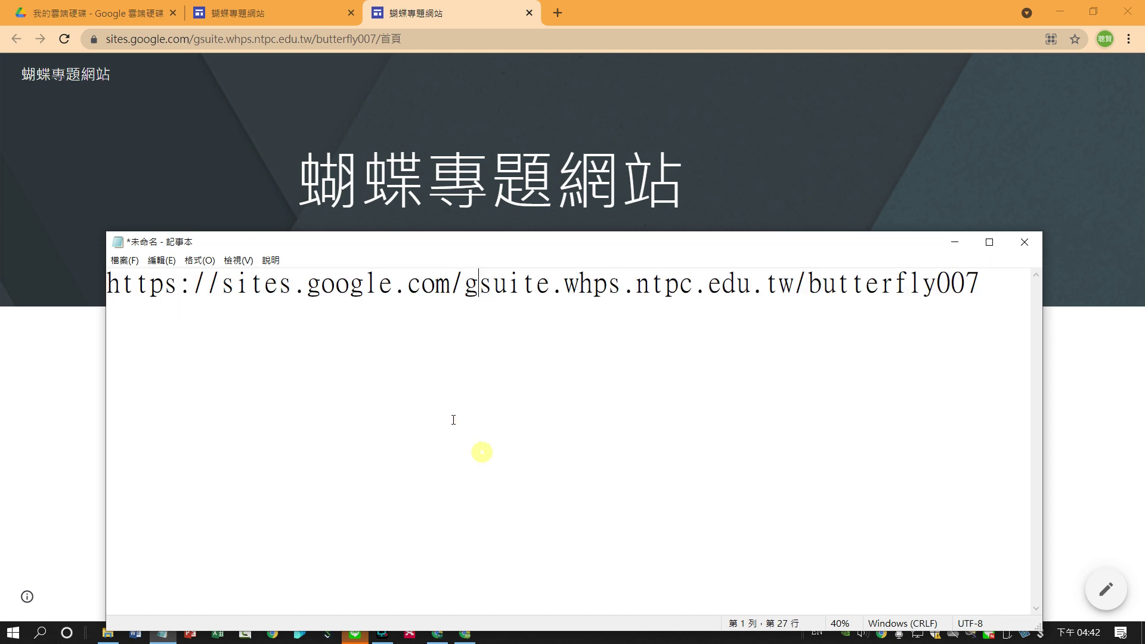
- Close the published site and the editor, and select the 蝴蝶專題網站 file in My Drive with the list layout
left_click(529, 12)
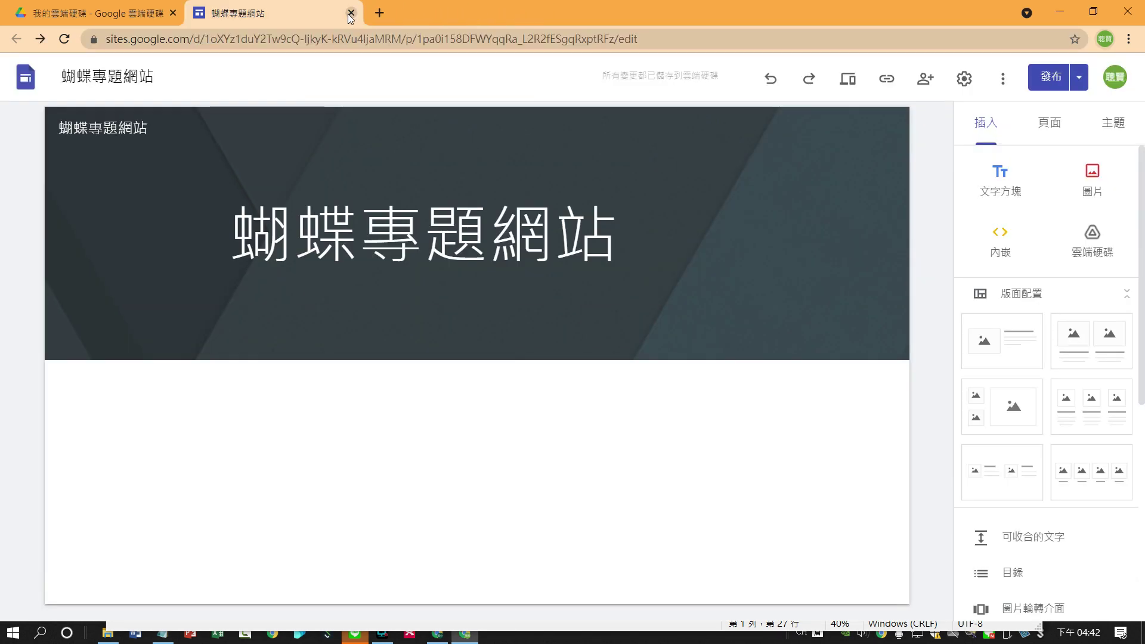
left_click(351, 12)
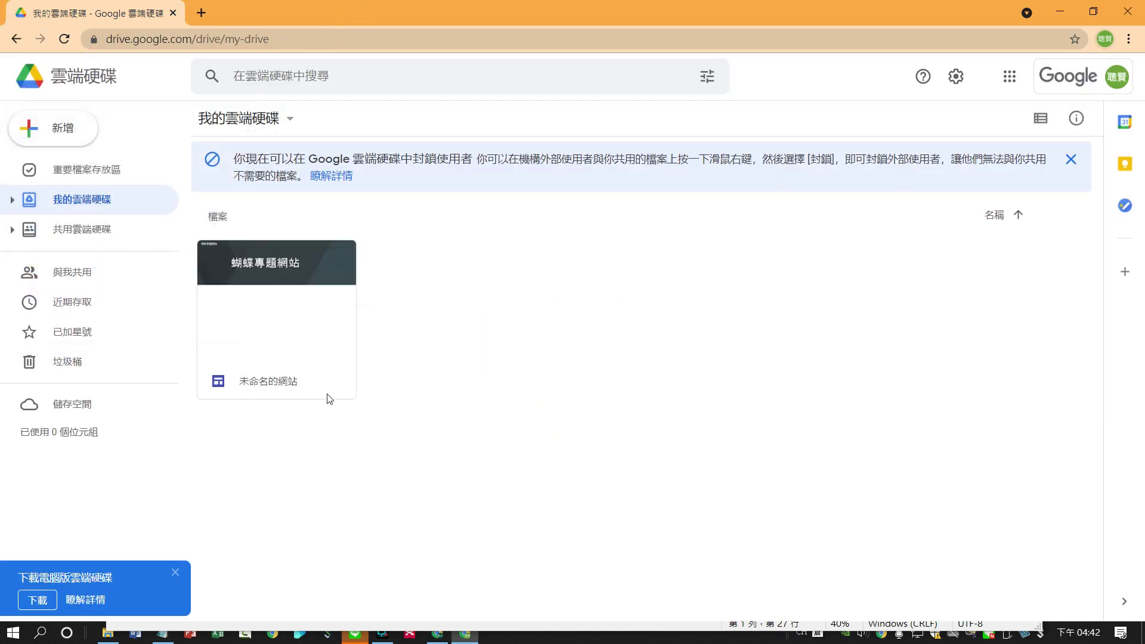
left_click(1041, 118)
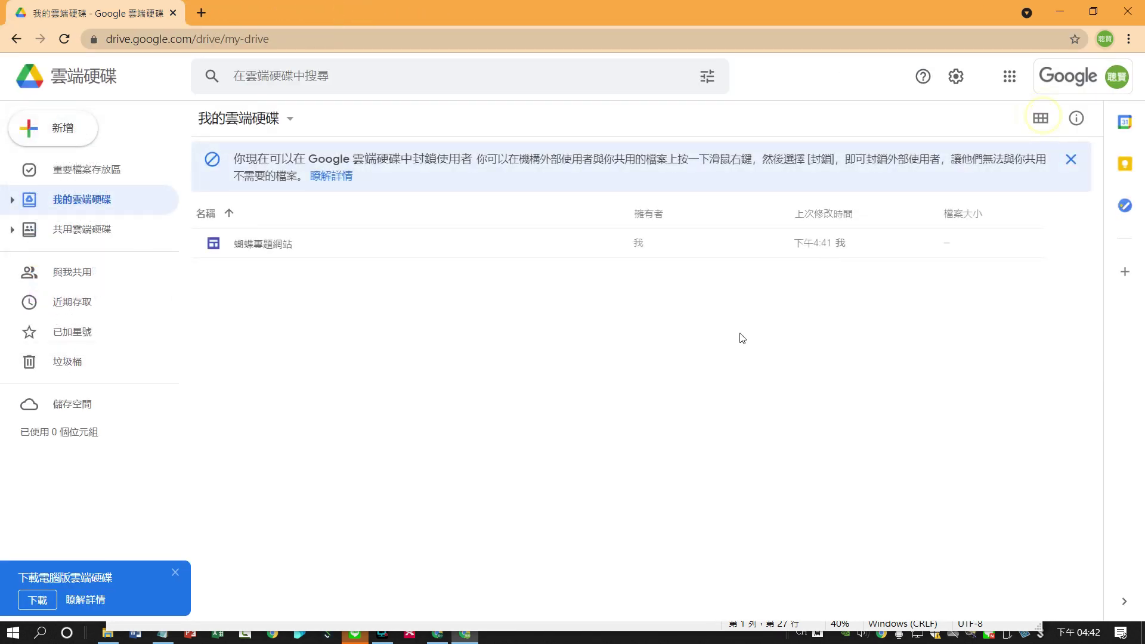
left_click(255, 256)
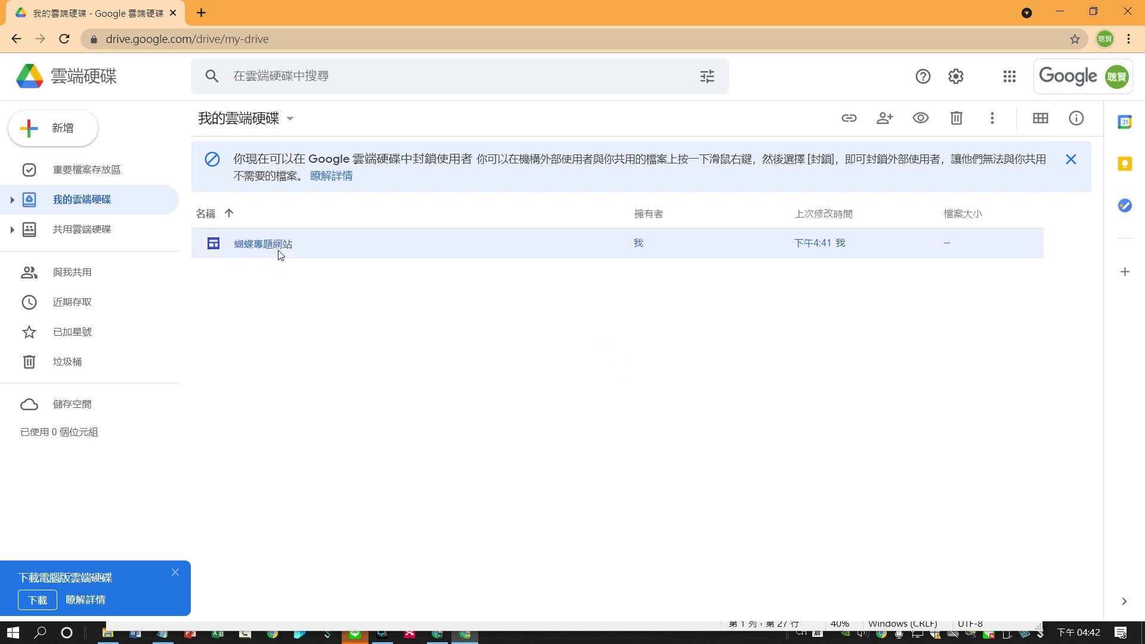
- Open the link sharing settings of the 蝴蝶專題網站 file and restrict the published site to 新北市永和區網溪國民小學
right_click(278, 256)
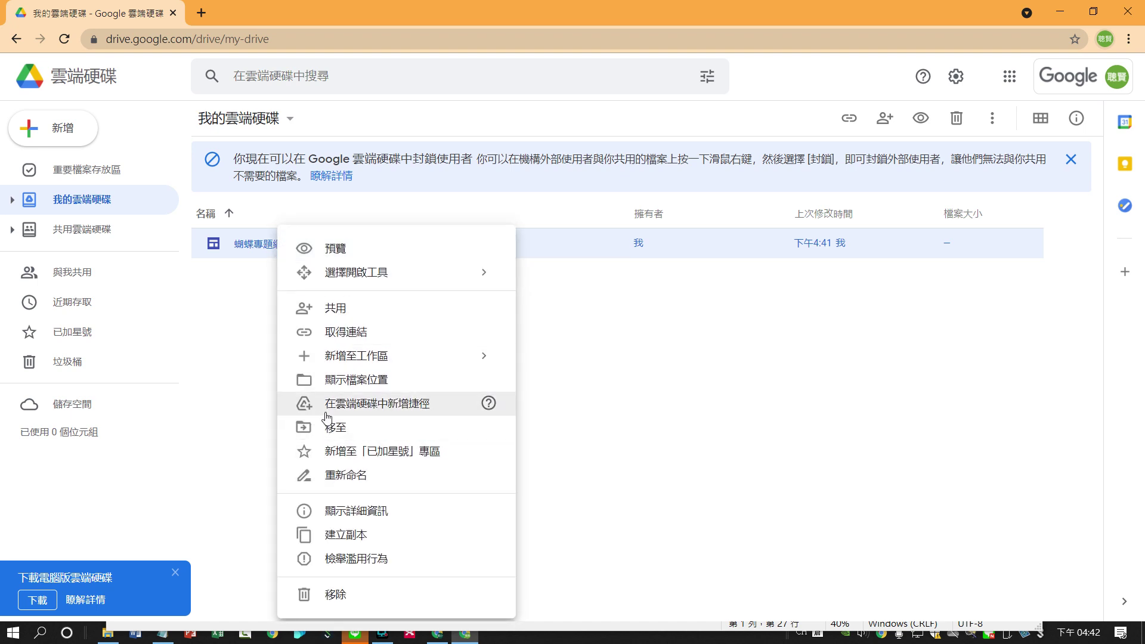
left_click(346, 308)
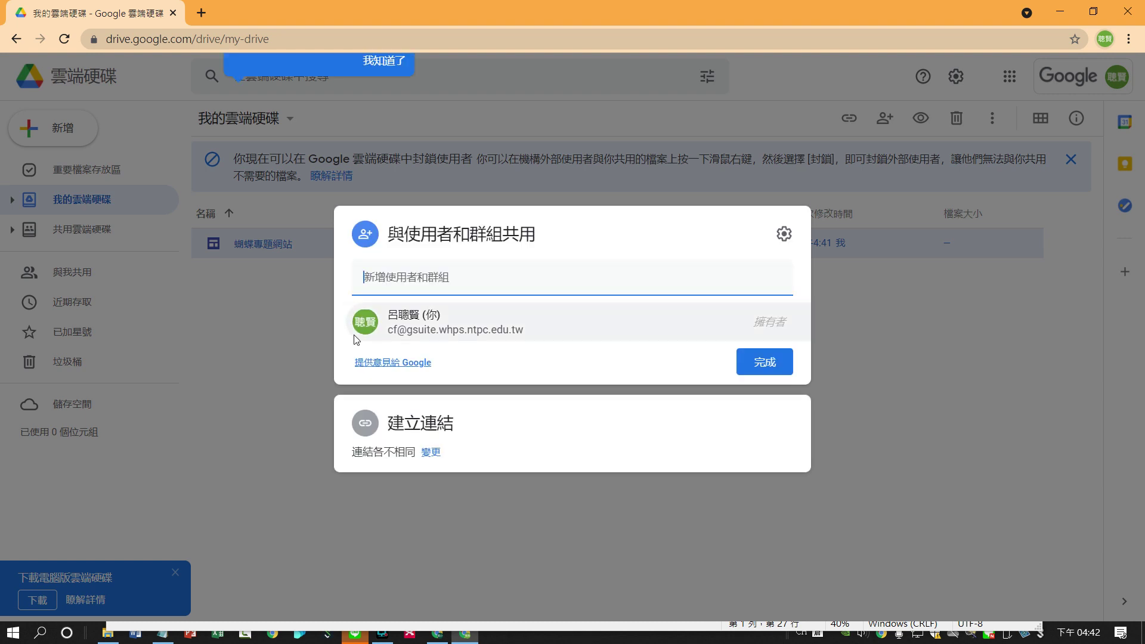
left_click(435, 461)
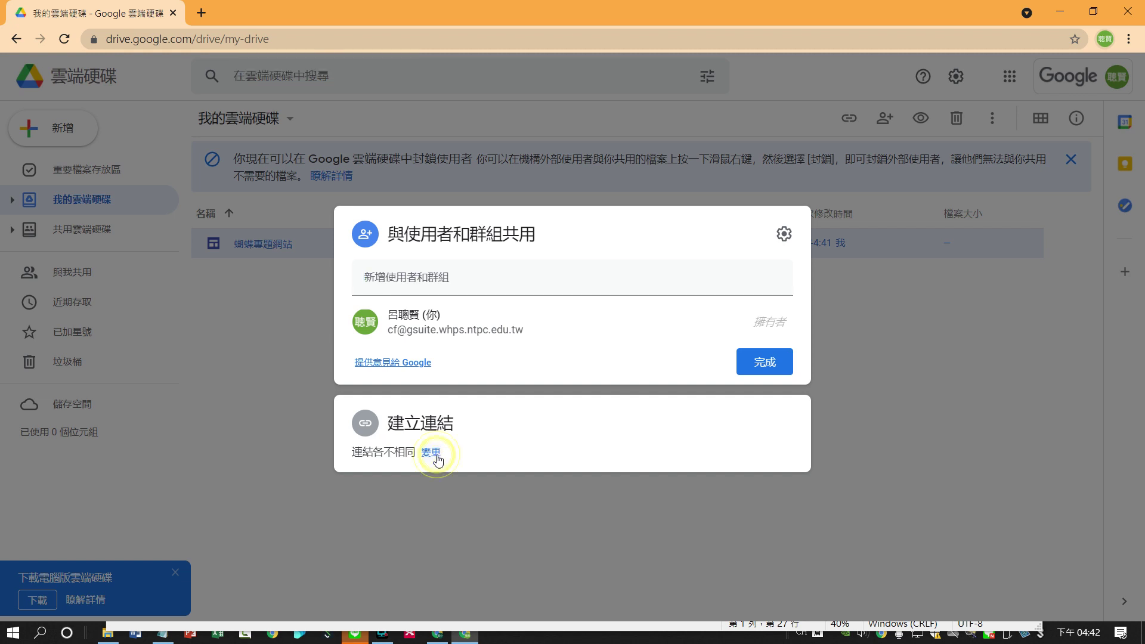
left_click(434, 454)
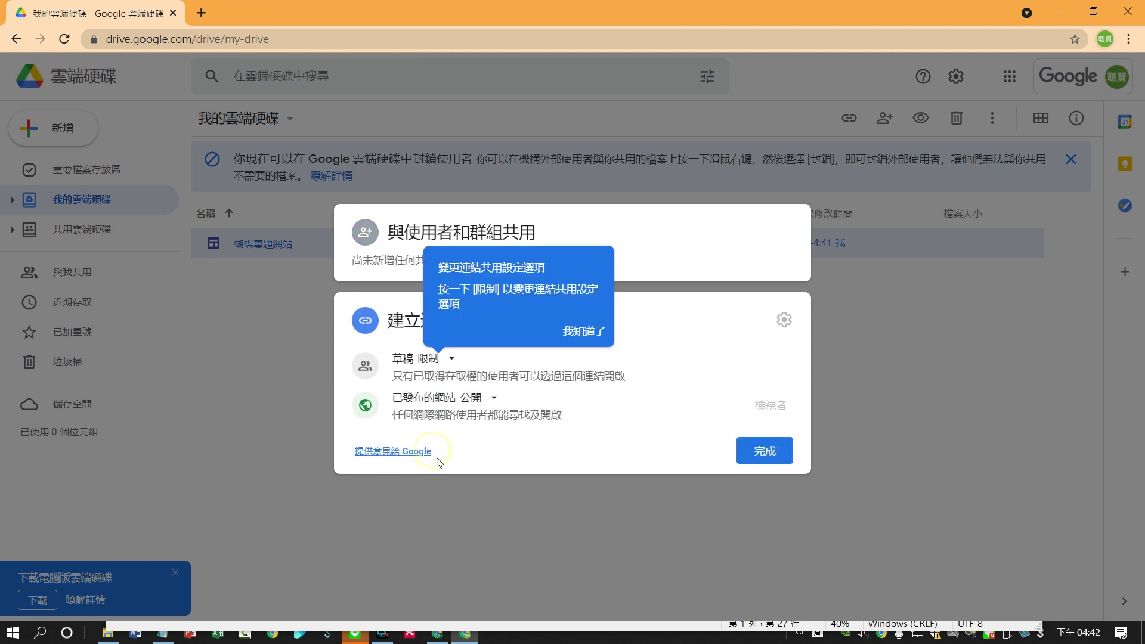
left_click(486, 398)
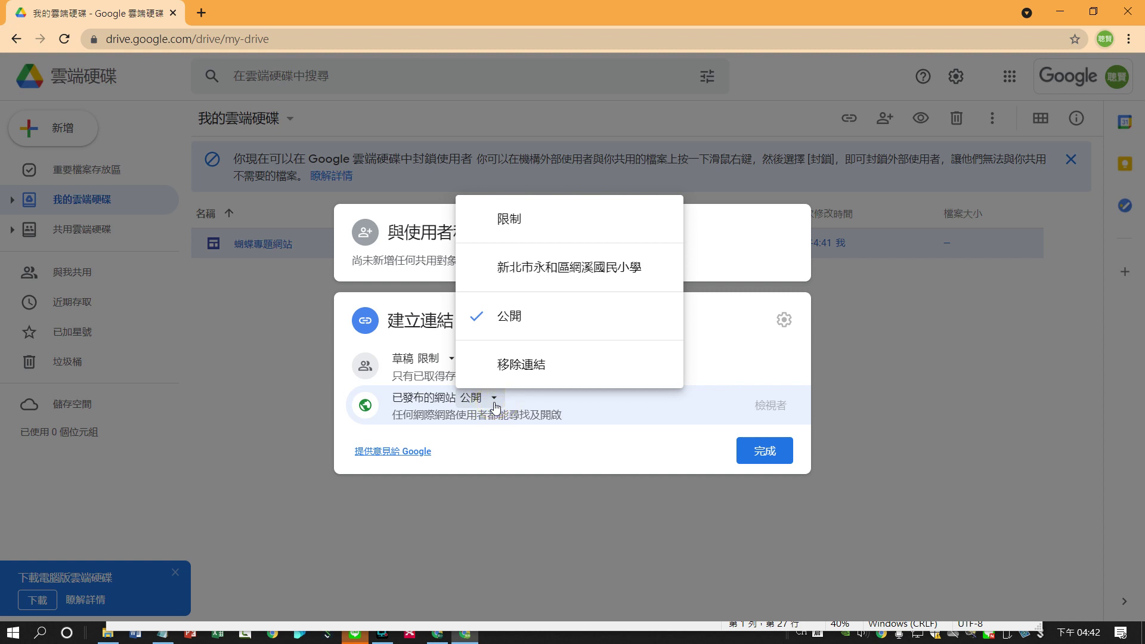
left_click(547, 284)
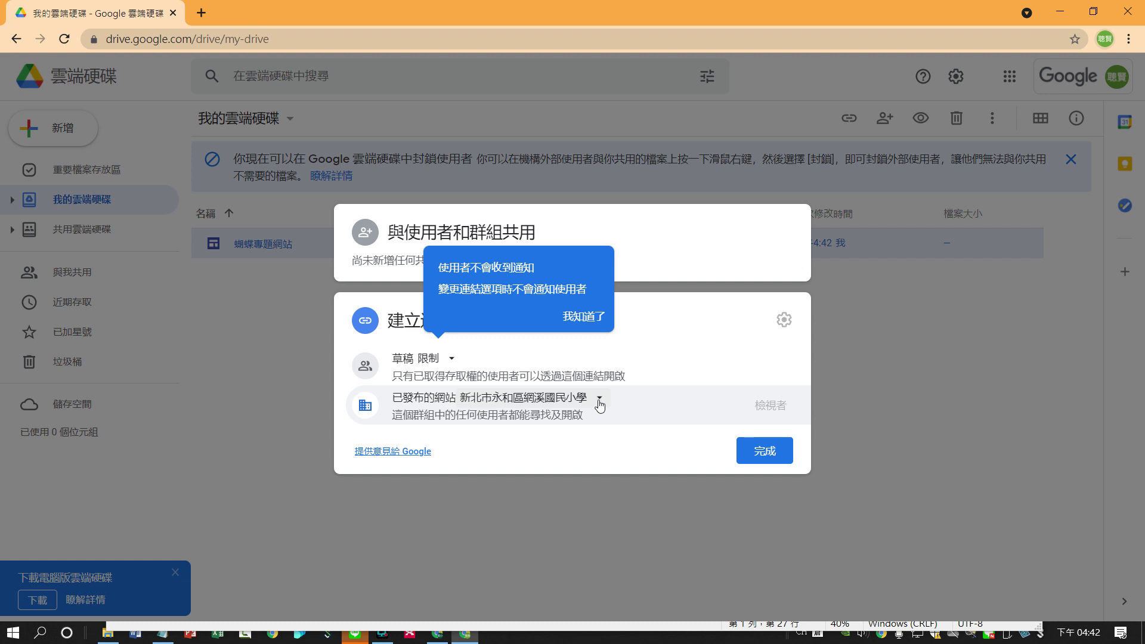
- Set the published site's link access back to 公開 and close the sharing settings
left_click(600, 404)
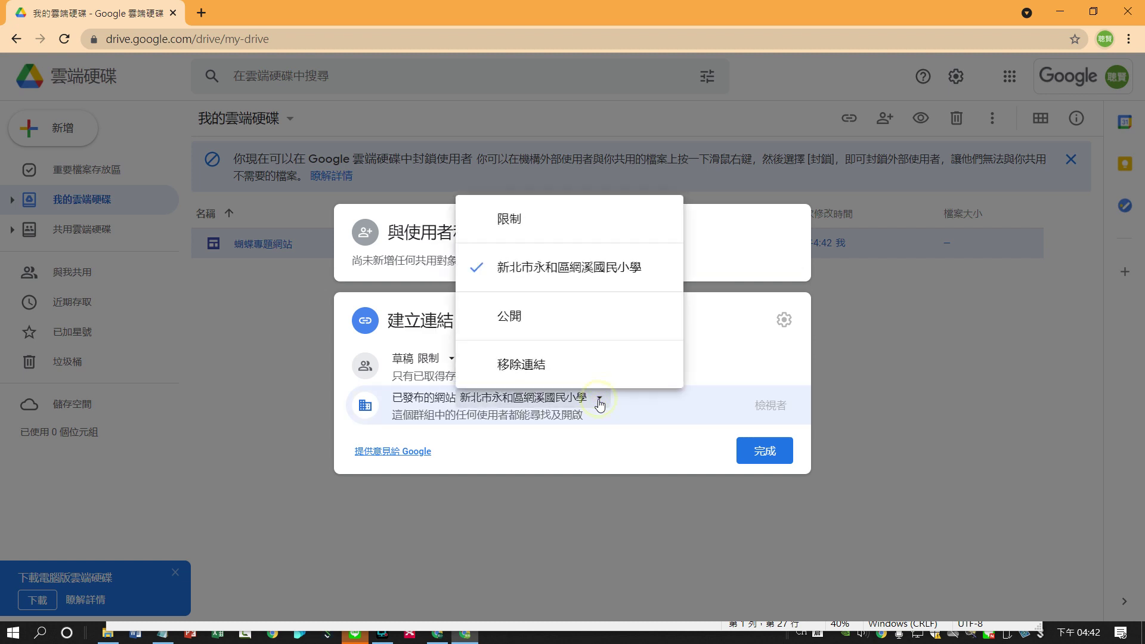
left_click(522, 325)
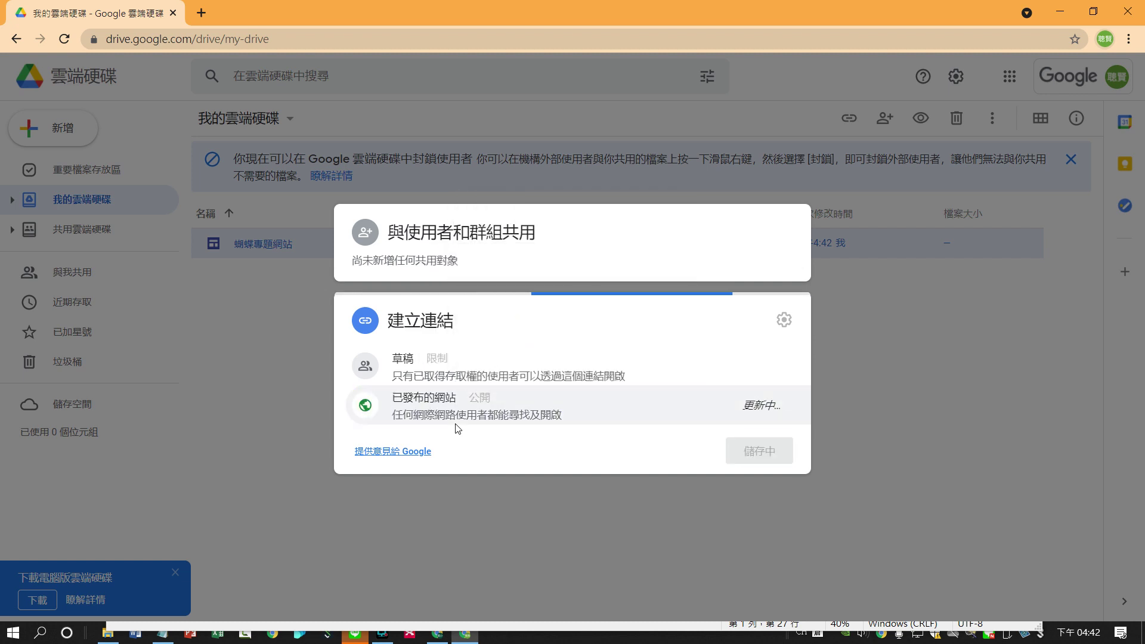
left_click(768, 451)
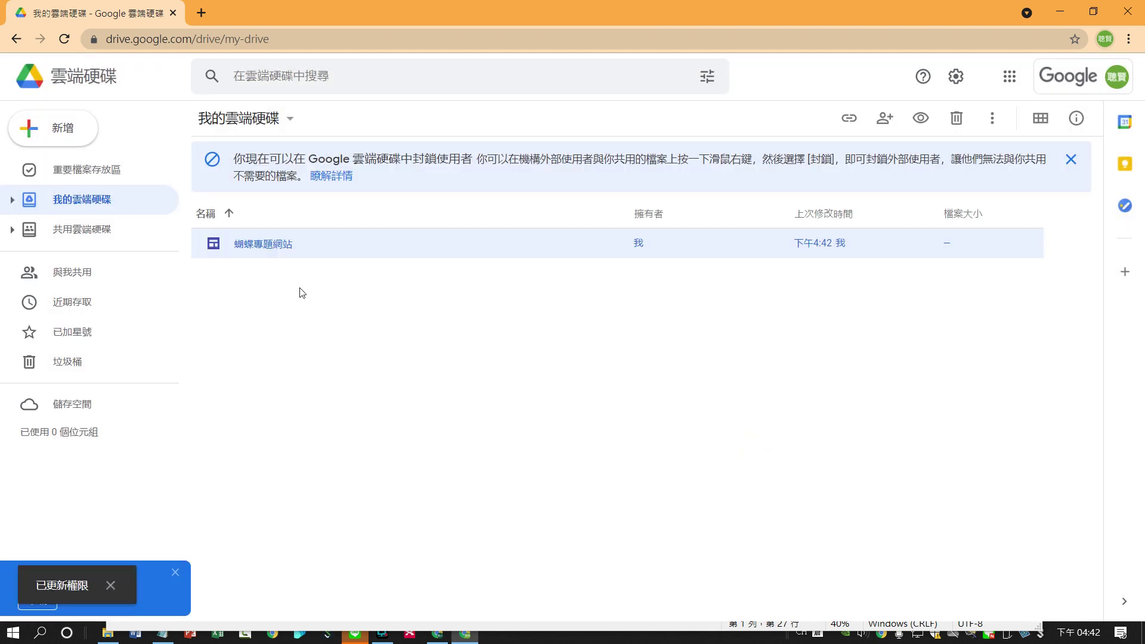
- Open the 蝴蝶專題網站 file in the site editor, then view and close its general settings
double_click(284, 250)
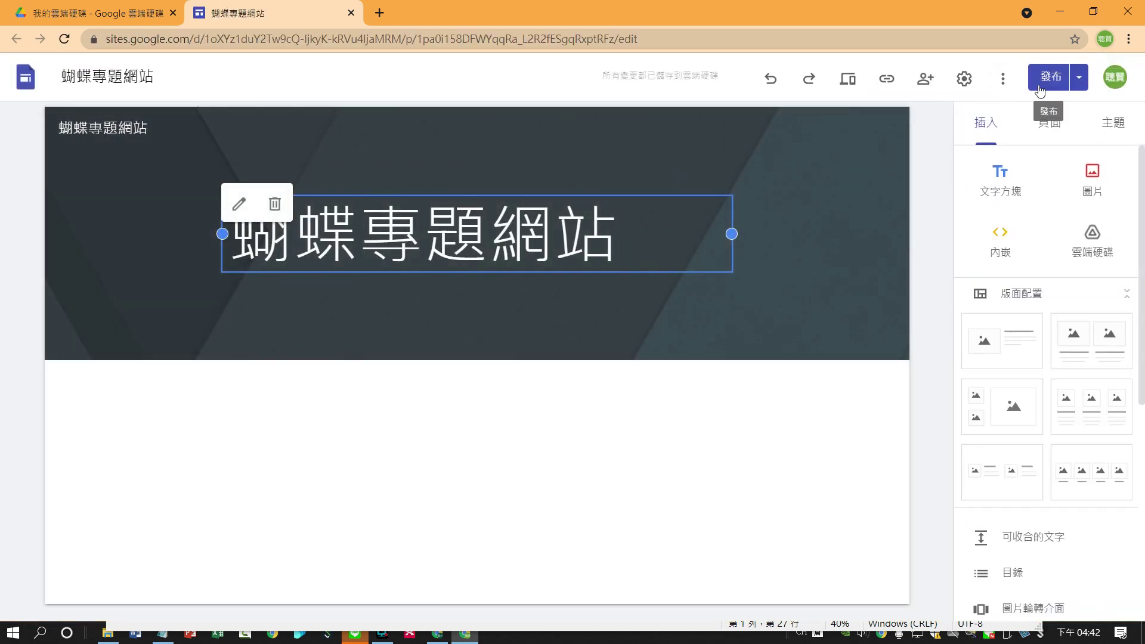
left_click(964, 80)
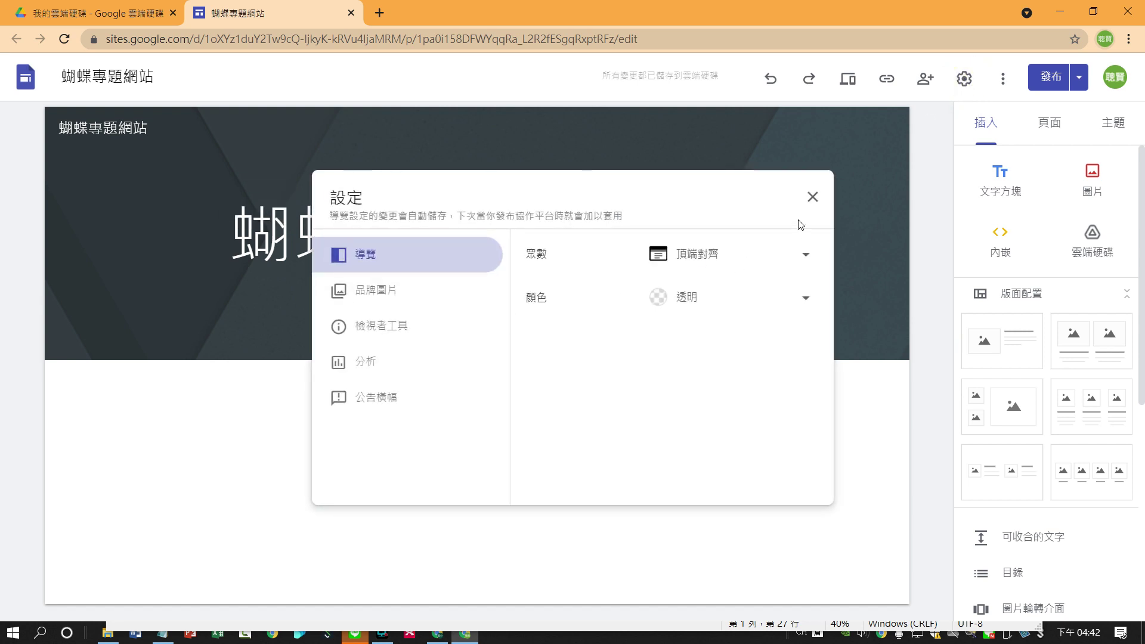
left_click(813, 198)
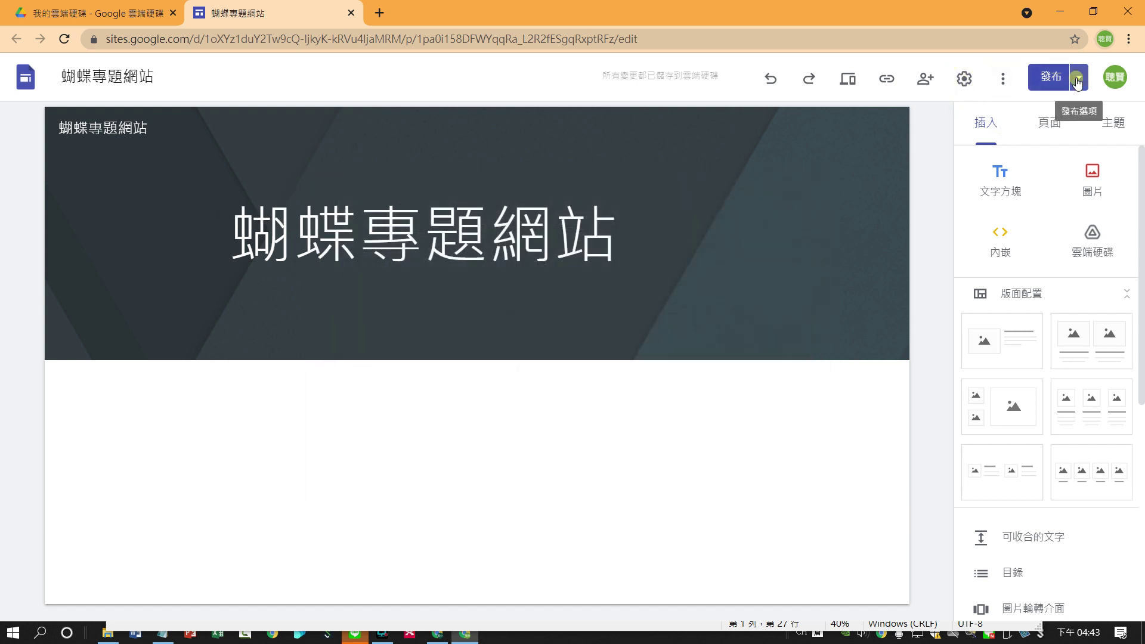
- Open the site's publish settings and copy the full web address ending in butterfly007
left_click(1079, 81)
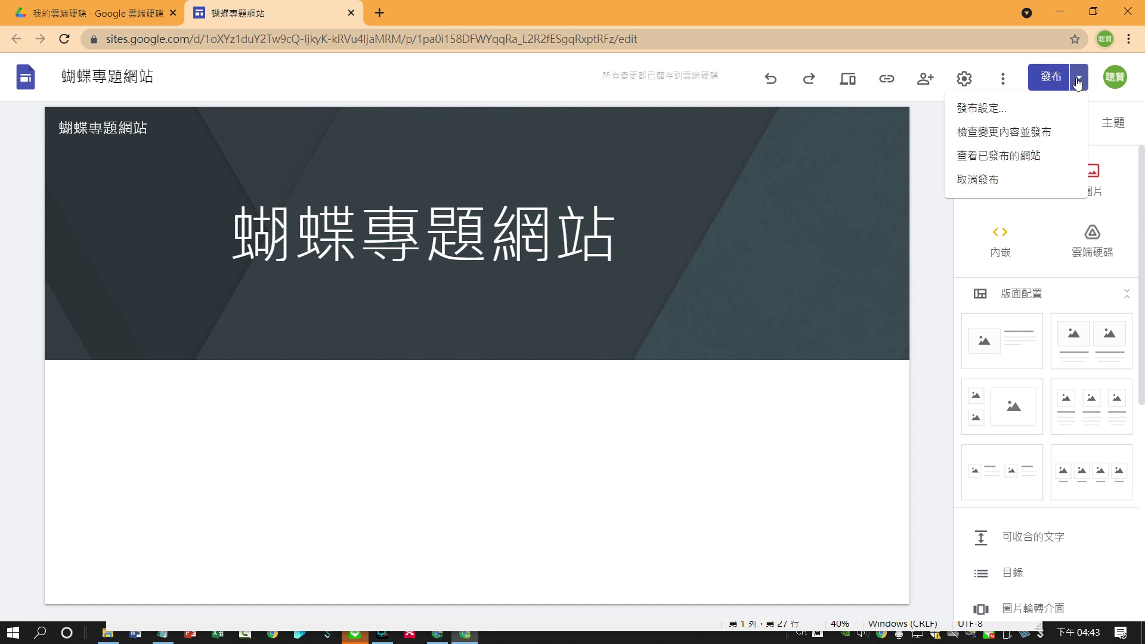
left_click(984, 111)
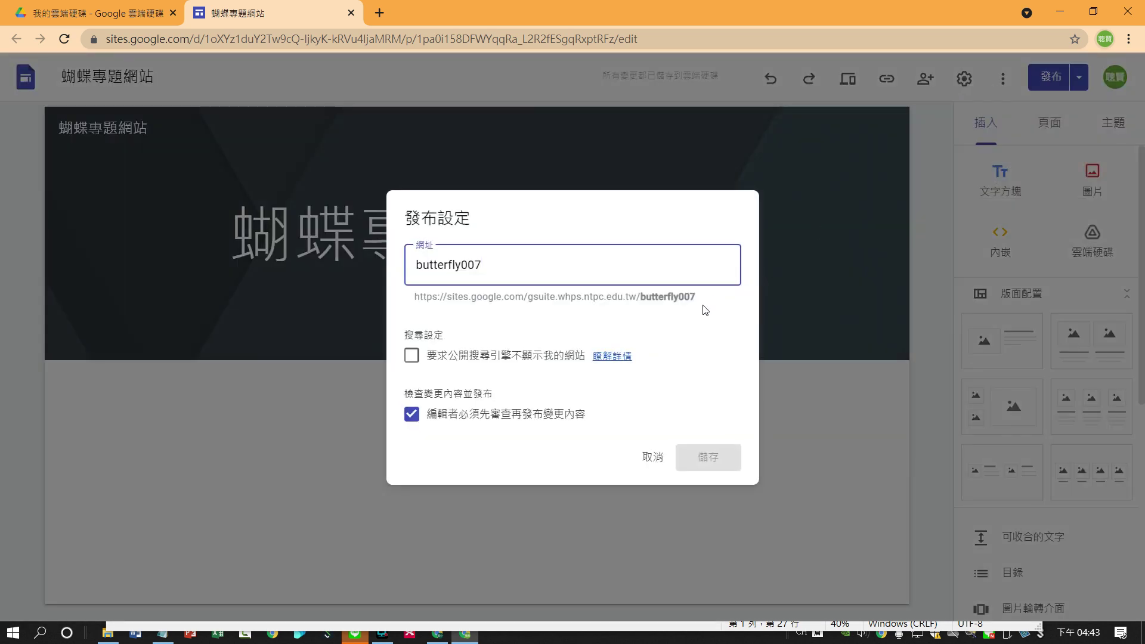
left_click_drag(706, 309, 515, 298)
left_click(483, 325)
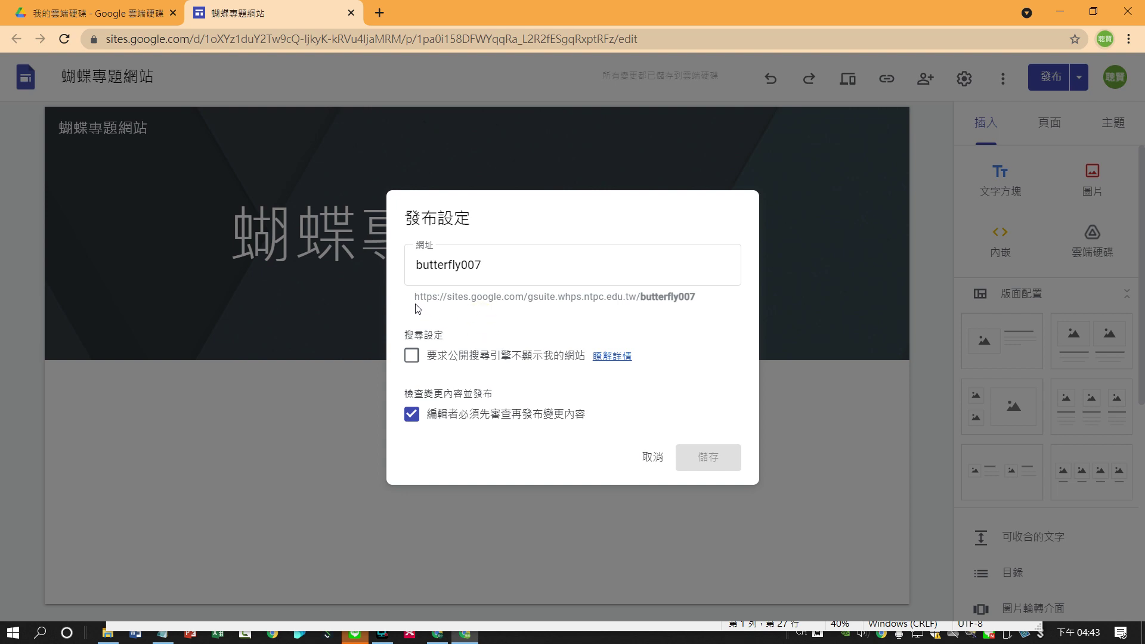
left_click_drag(416, 297, 695, 296)
key("ctrl+c")
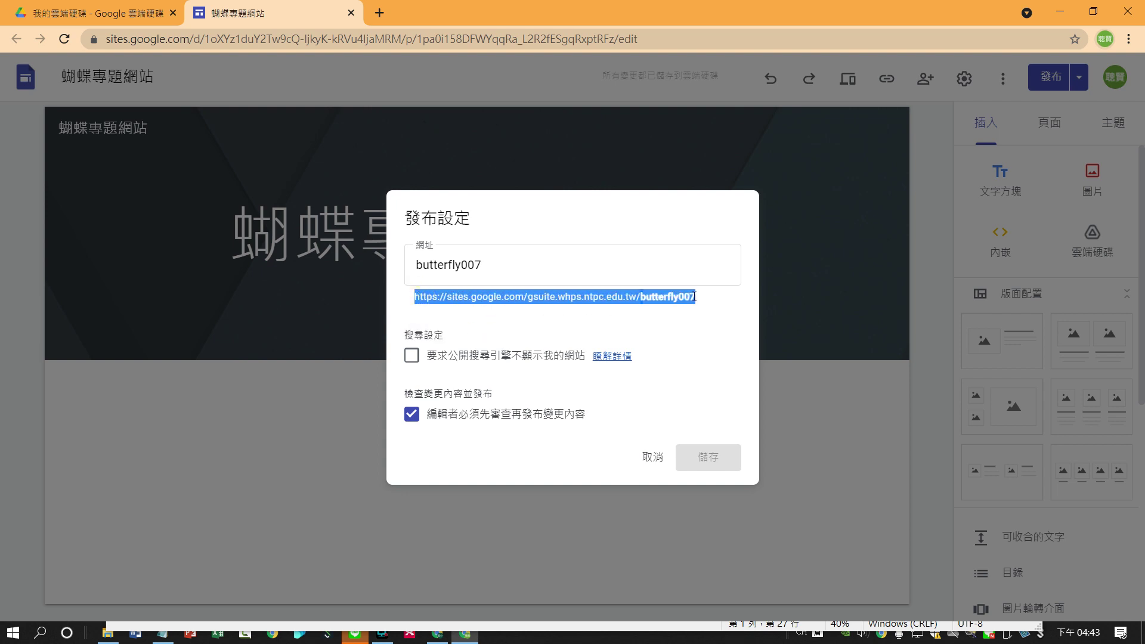
- Open the published site in a new browser tab using the copied address
left_click(380, 13)
key("ctrl+v")
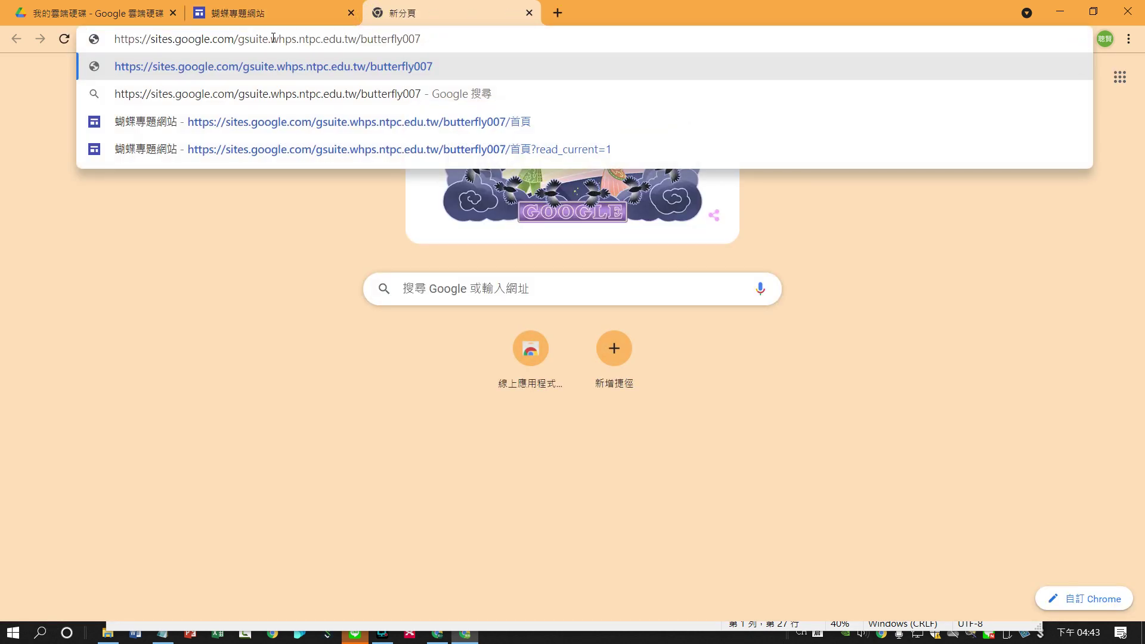
key("Return")
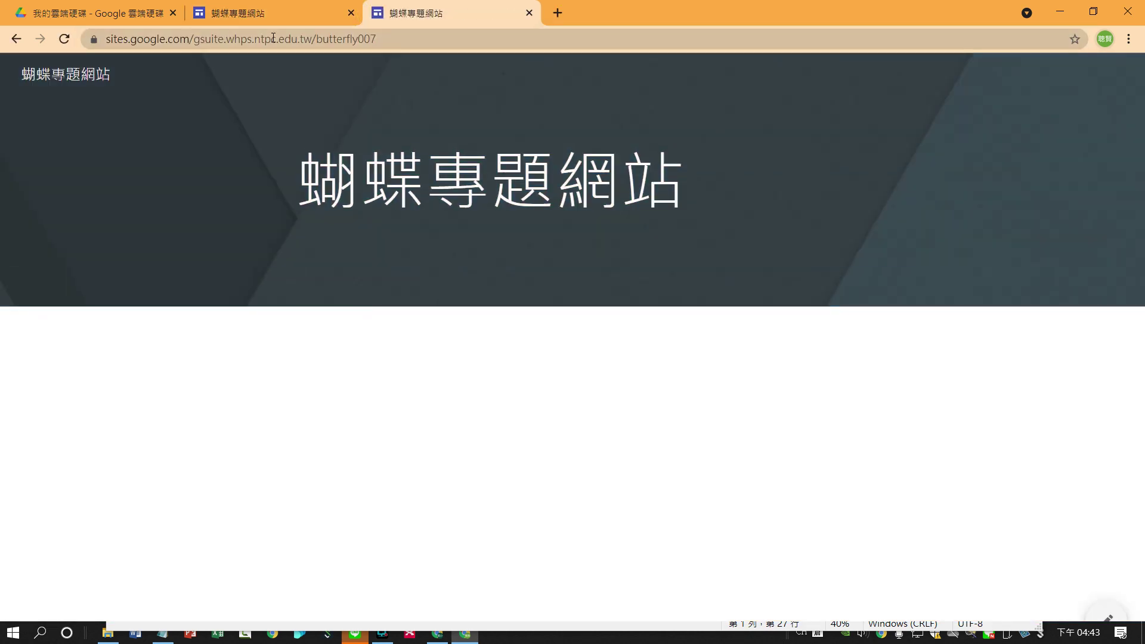